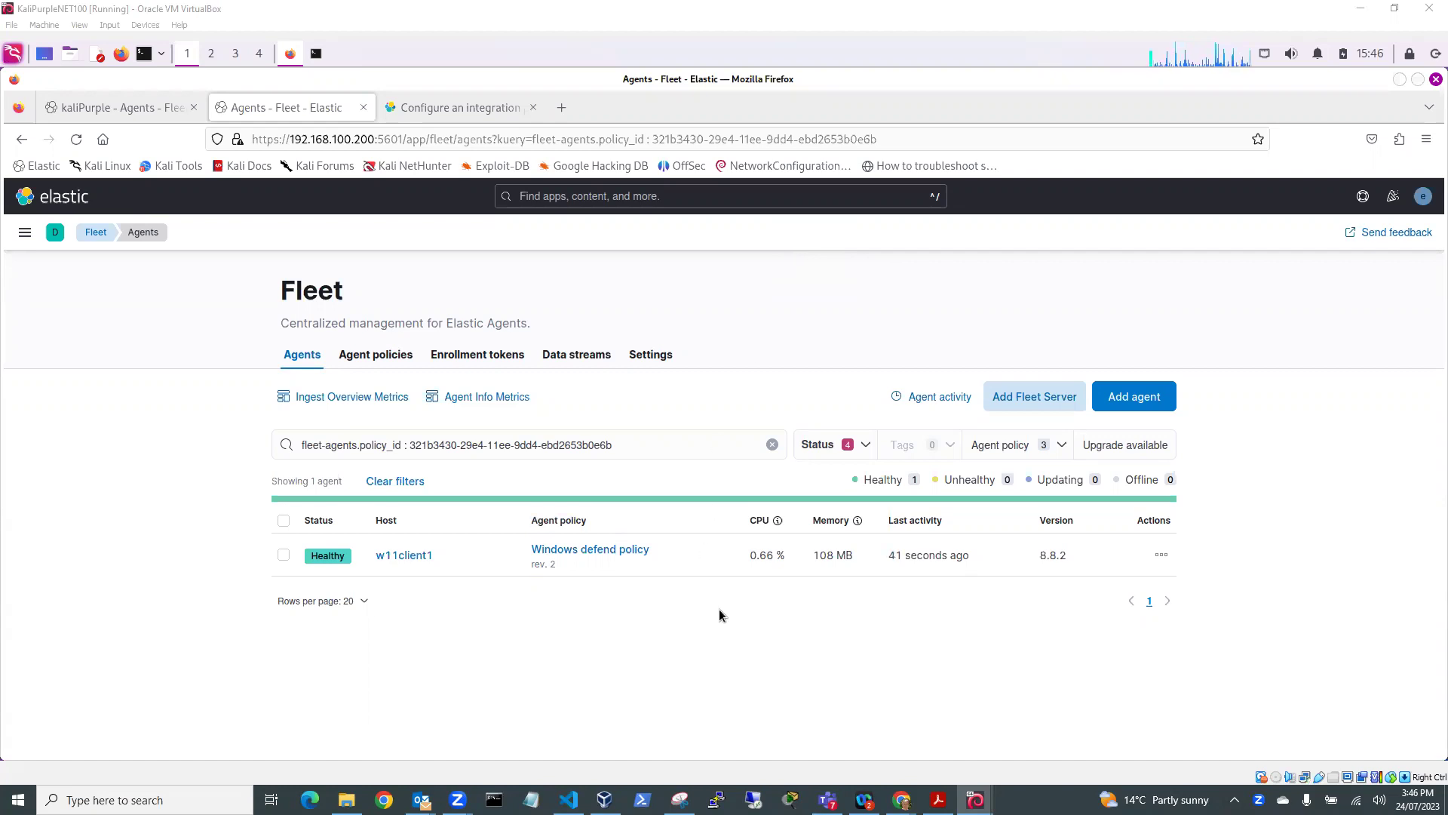
On the Win11 VM, bring up the saved windowDefend install command note in Notepad.
mouse_move(975, 800)
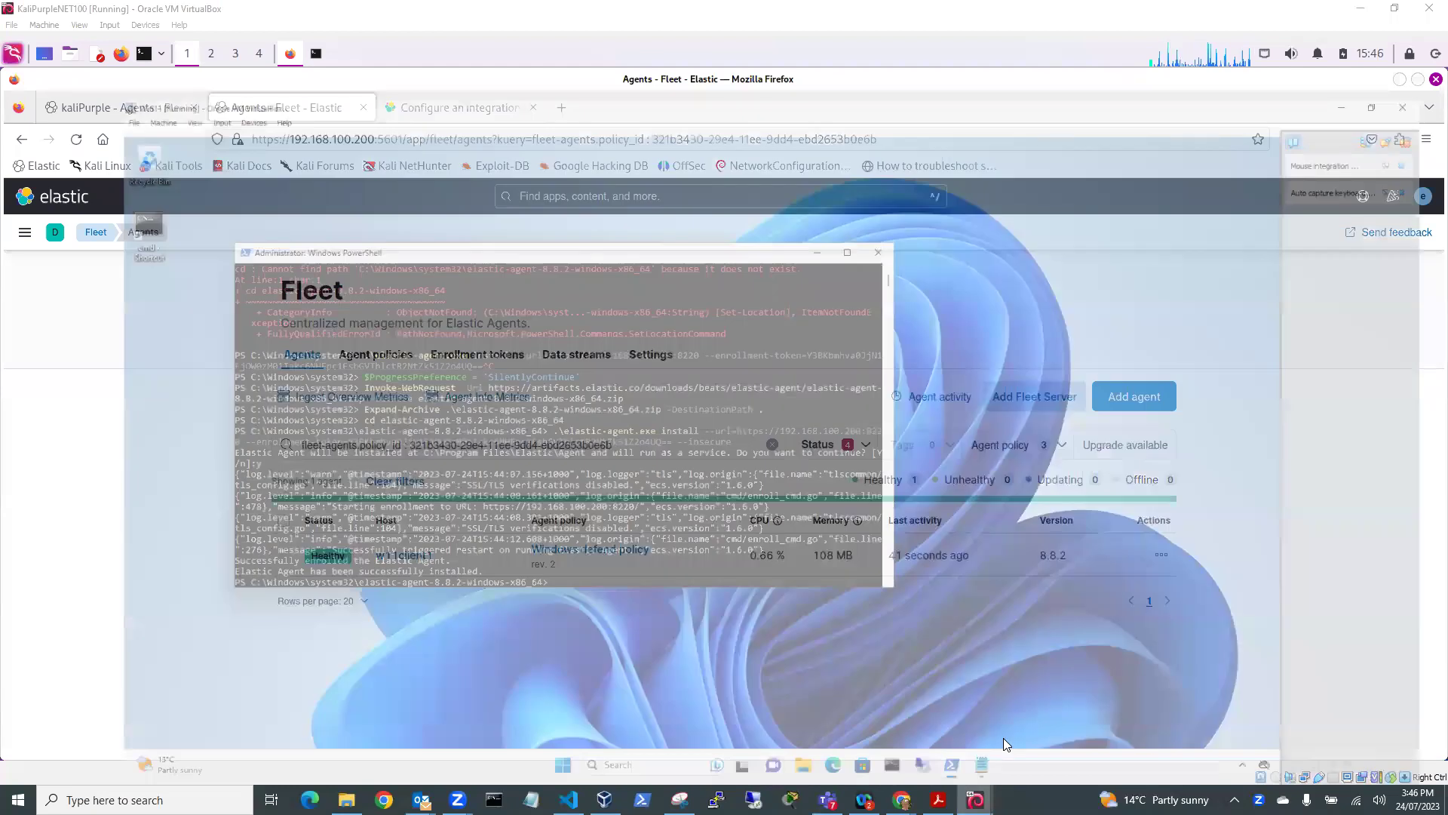
click(1004, 737)
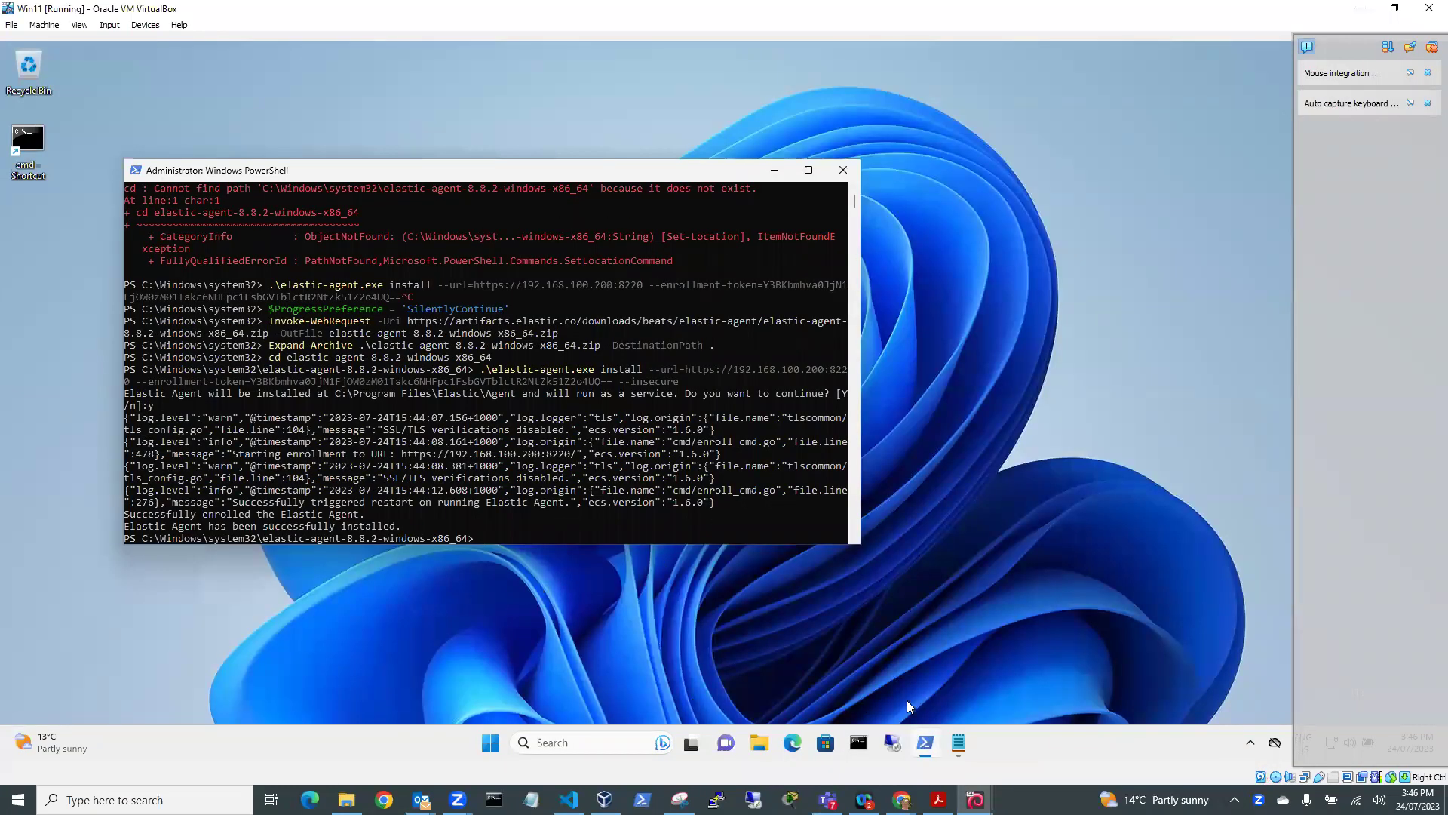
click(960, 740)
click(397, 344)
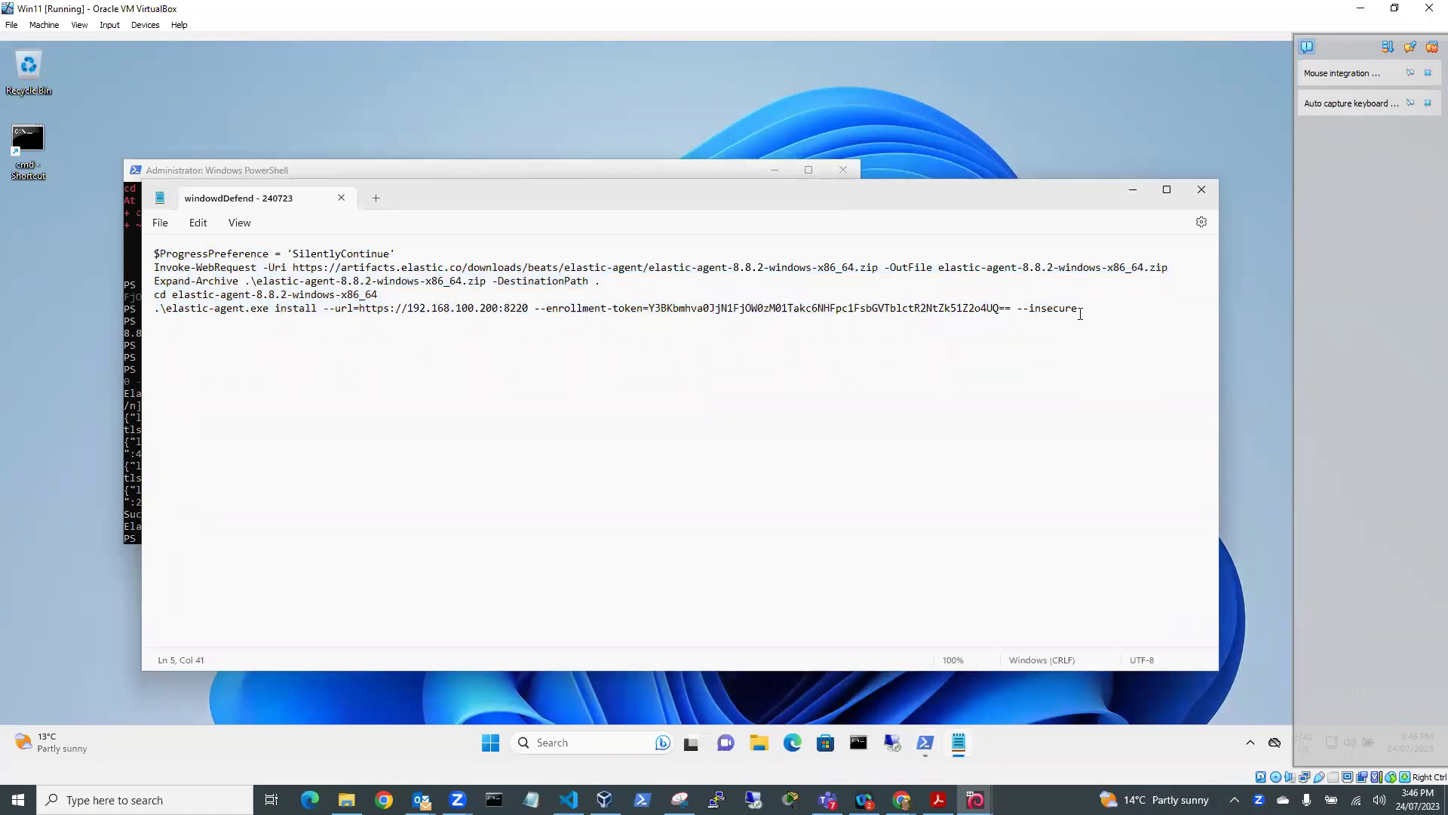
Highlight the --insecure flag, elastic-agent name, Fleet server port 8220 and enrollment token, then minimize Notepad.
drag(1080, 313, 1017, 312)
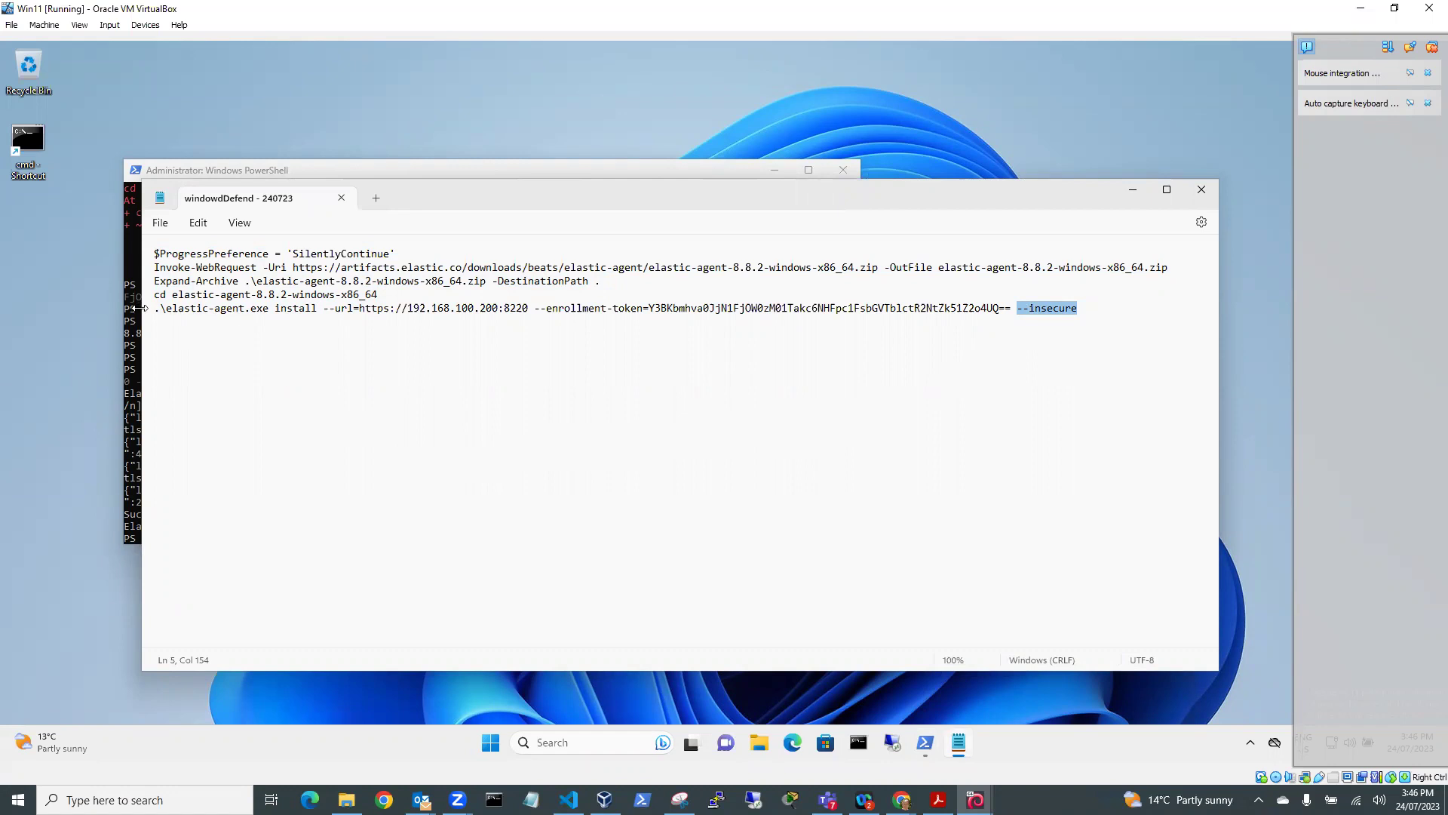
drag(172, 310, 269, 310)
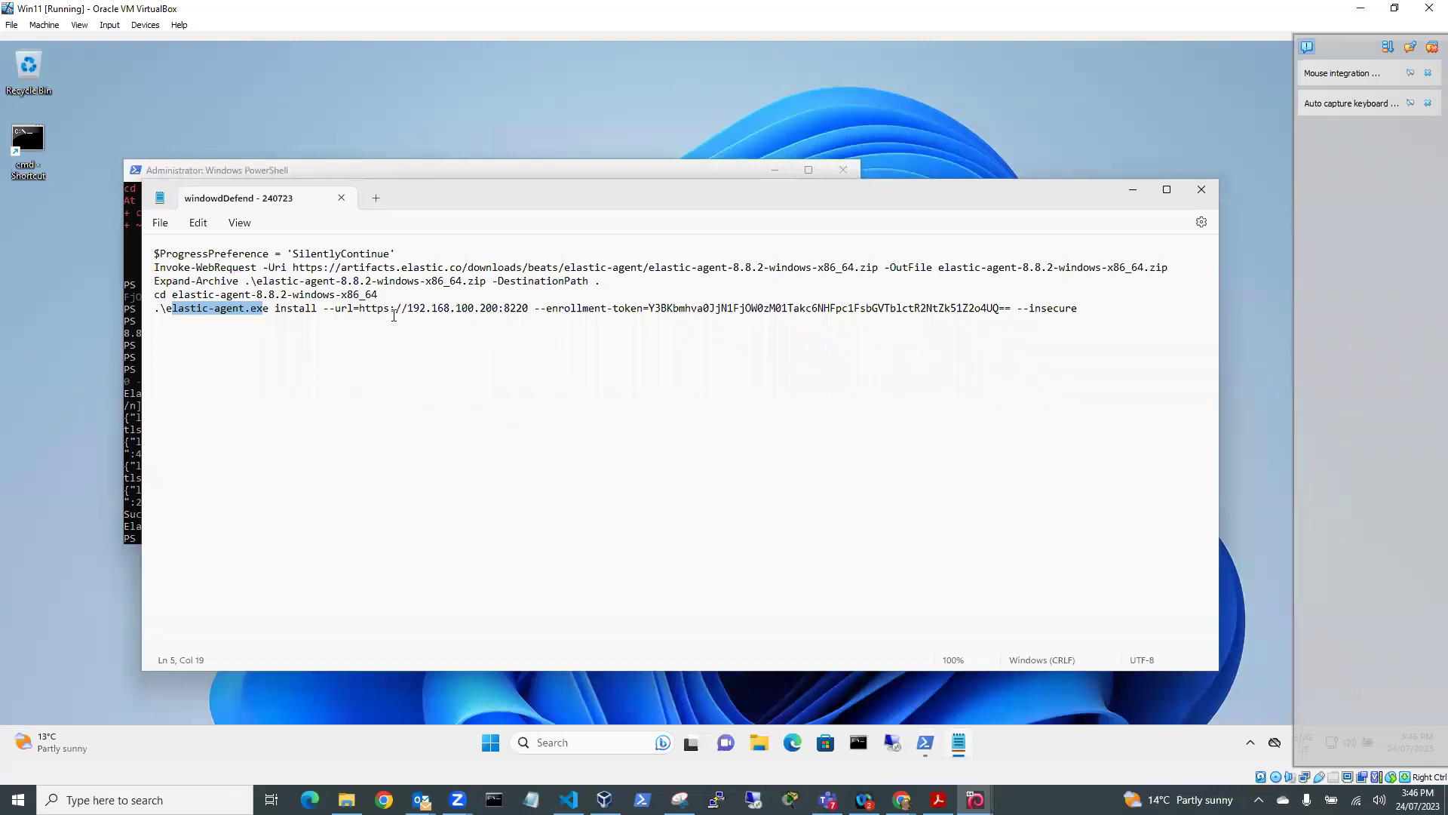
drag(408, 307, 504, 307)
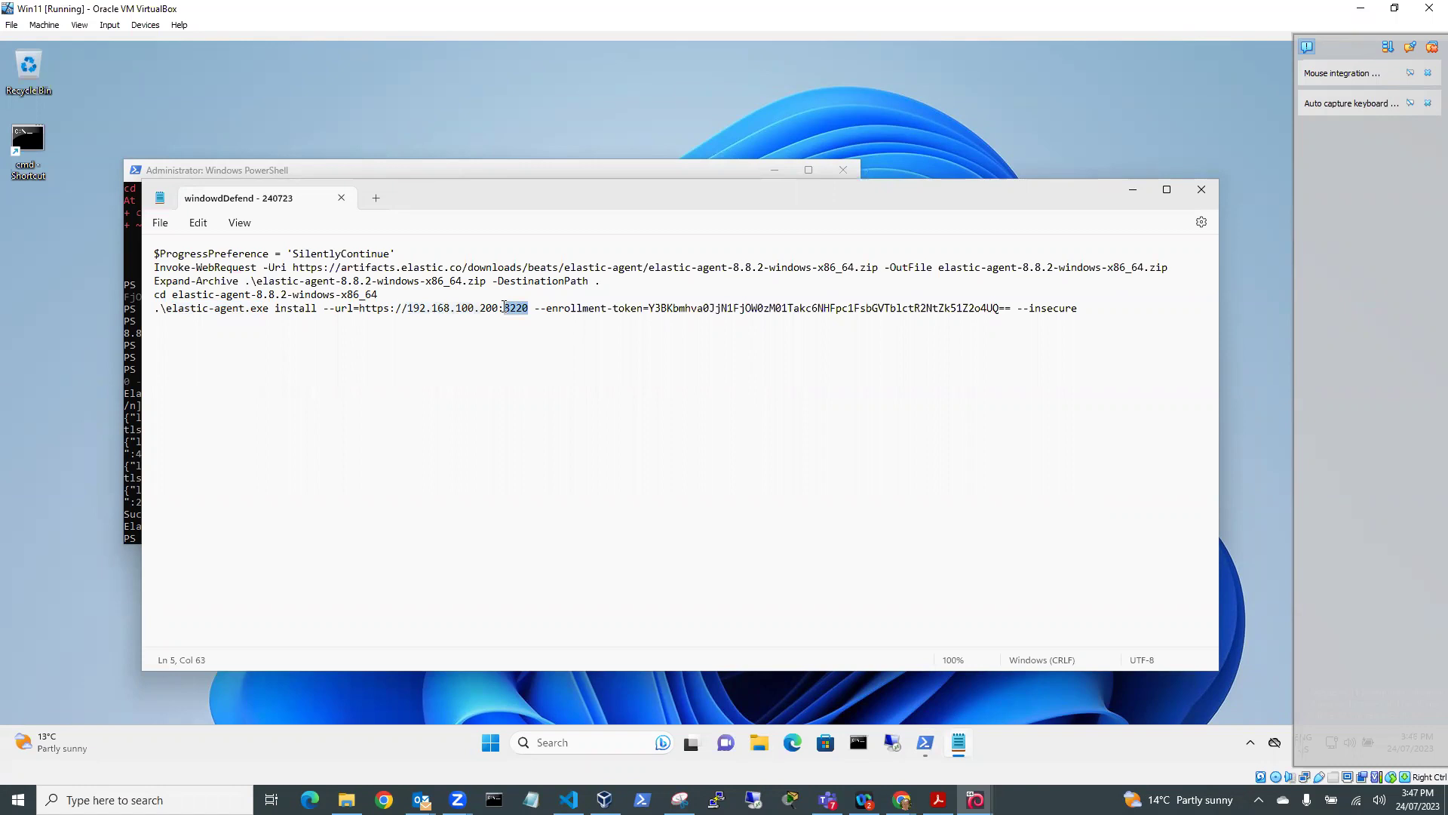
drag(649, 308, 1017, 308)
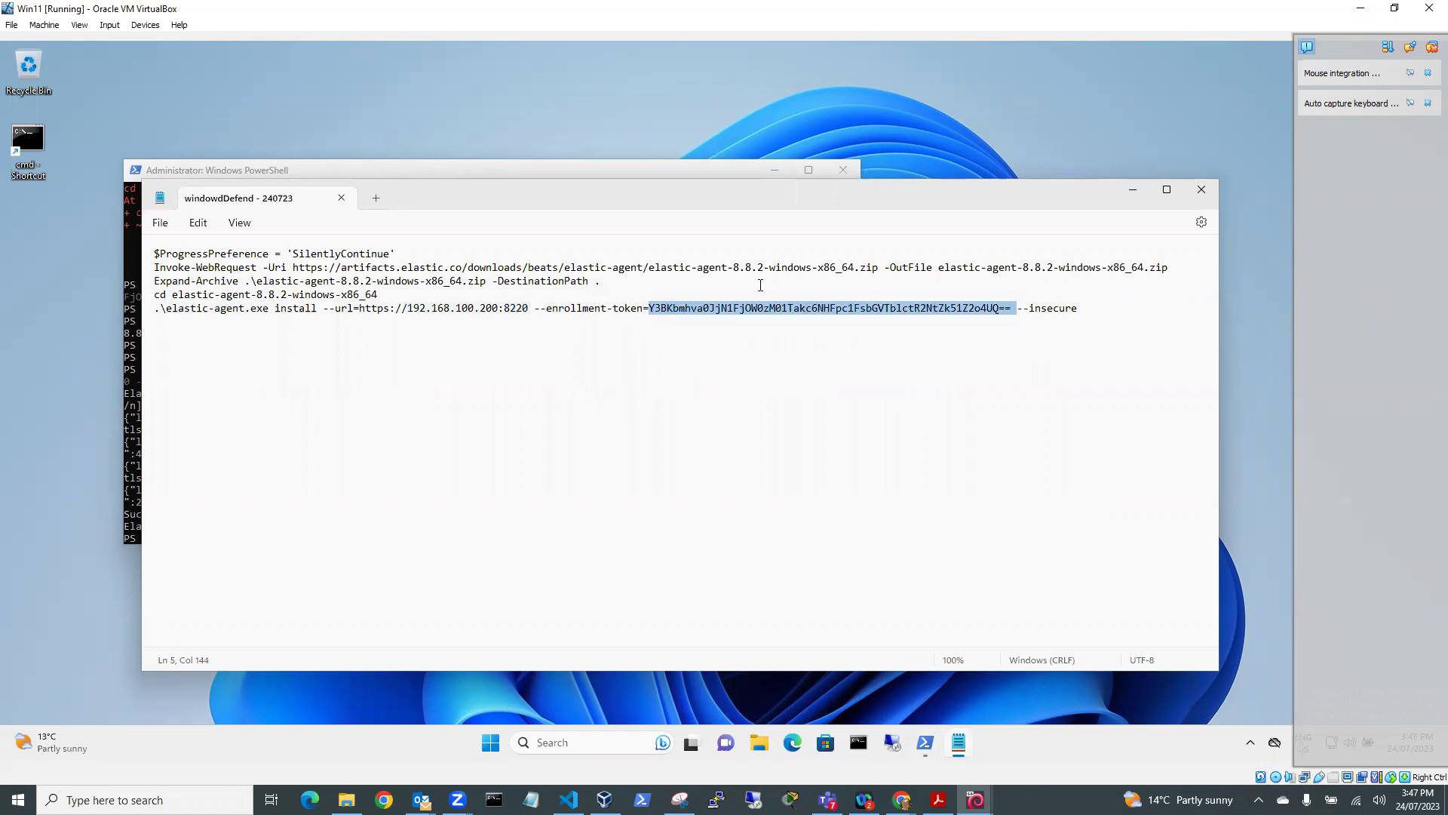
click(1133, 194)
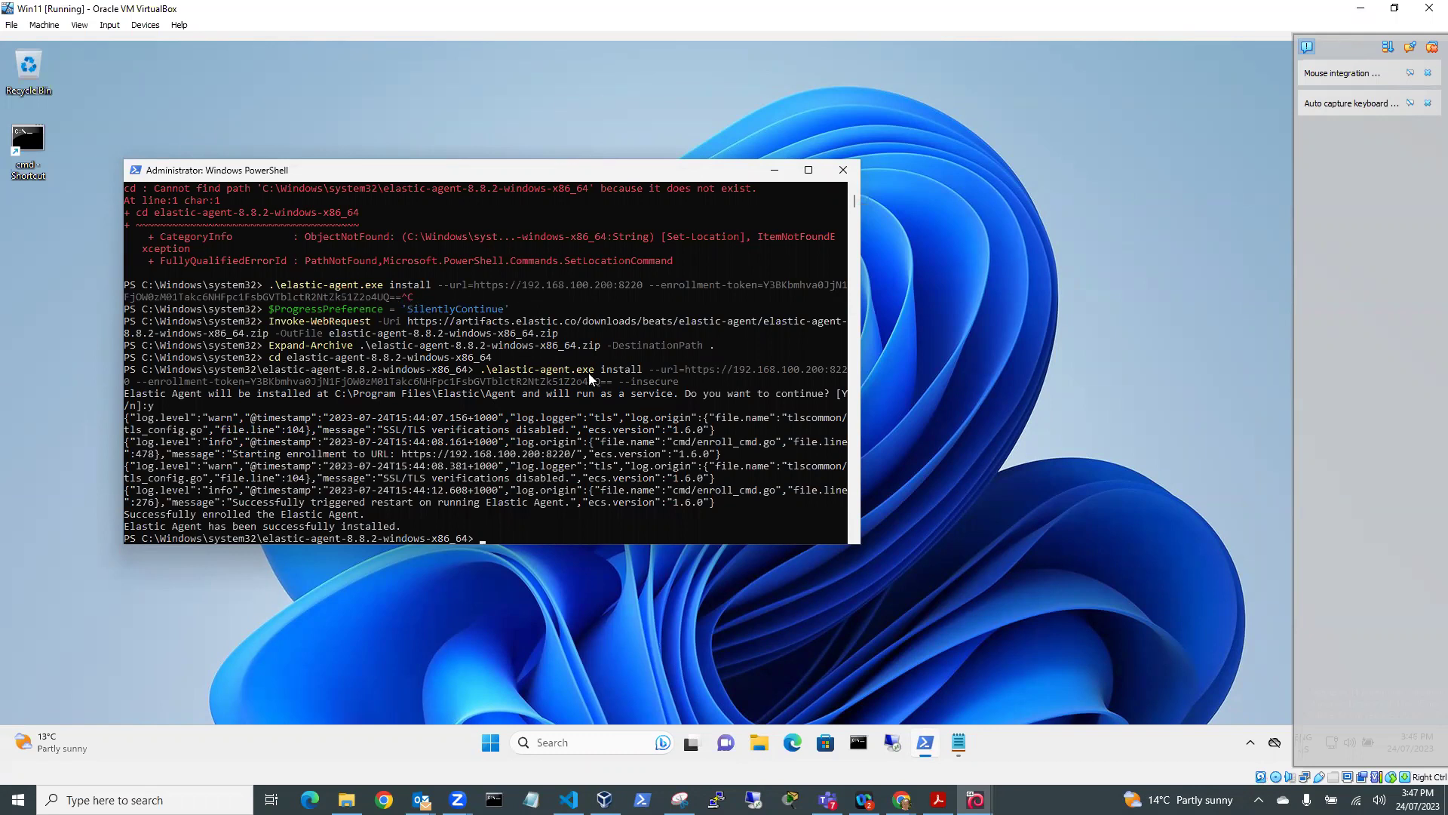
click(236, 334)
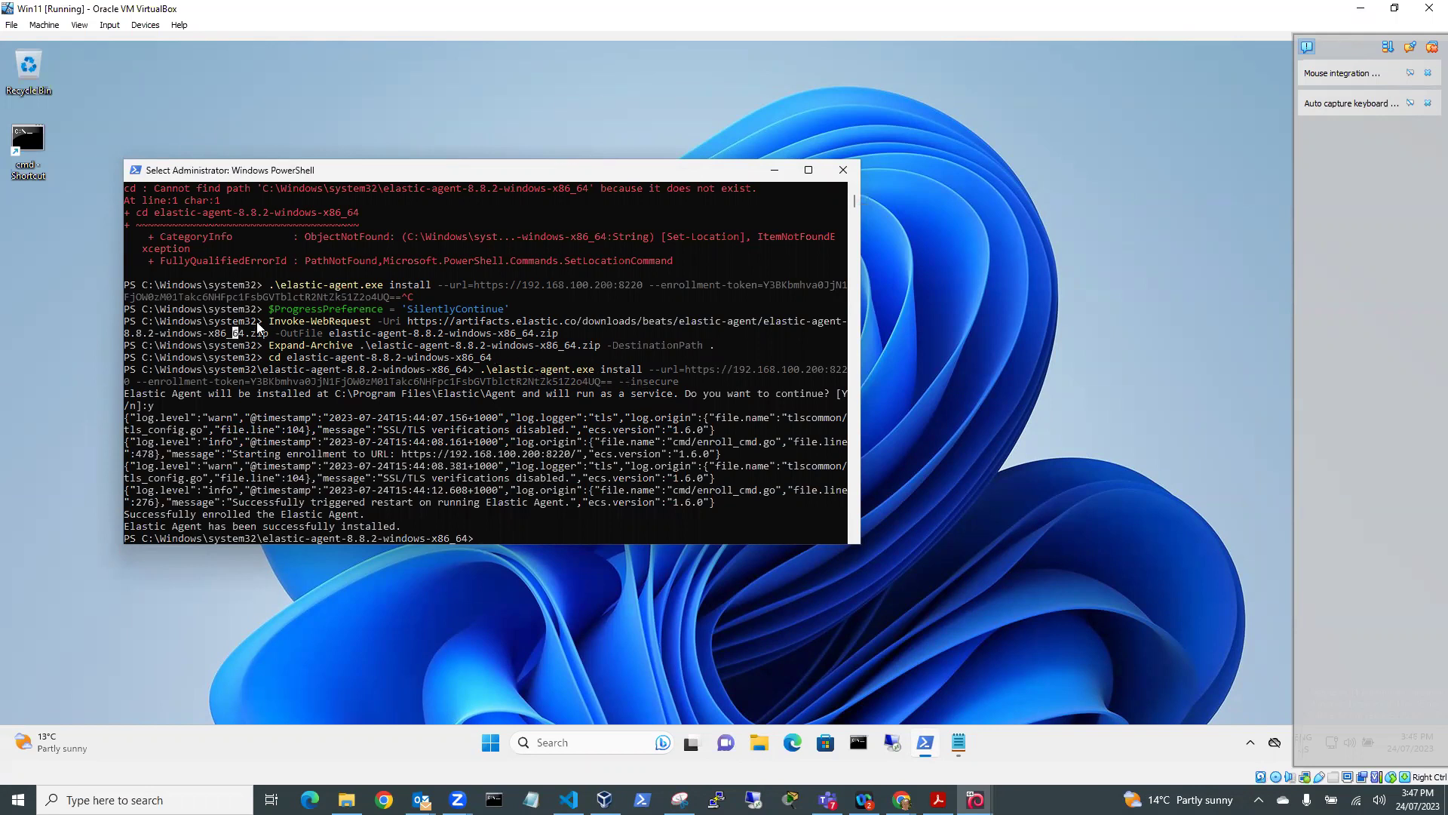
drag(125, 310, 523, 324)
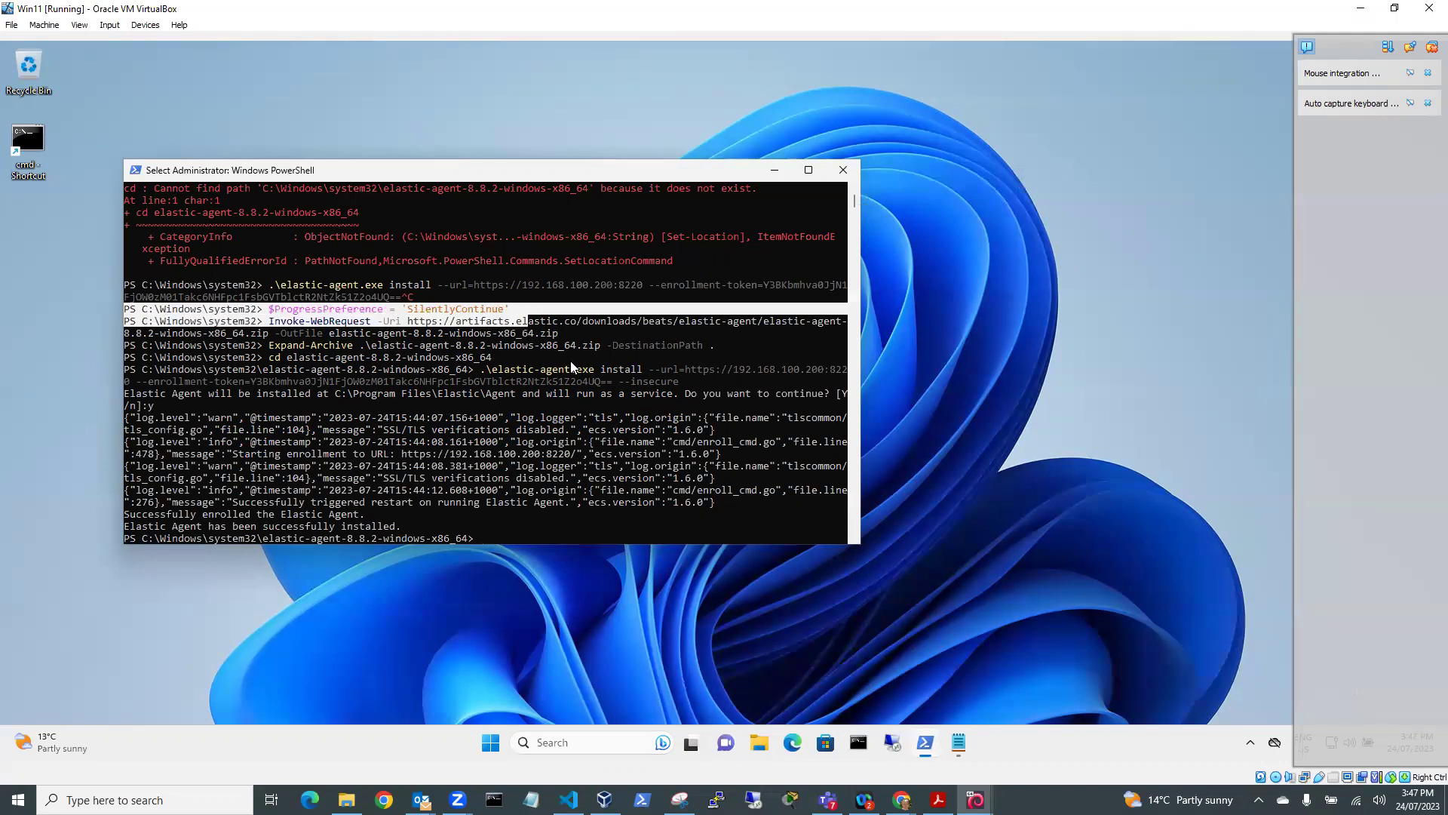
click(498, 310)
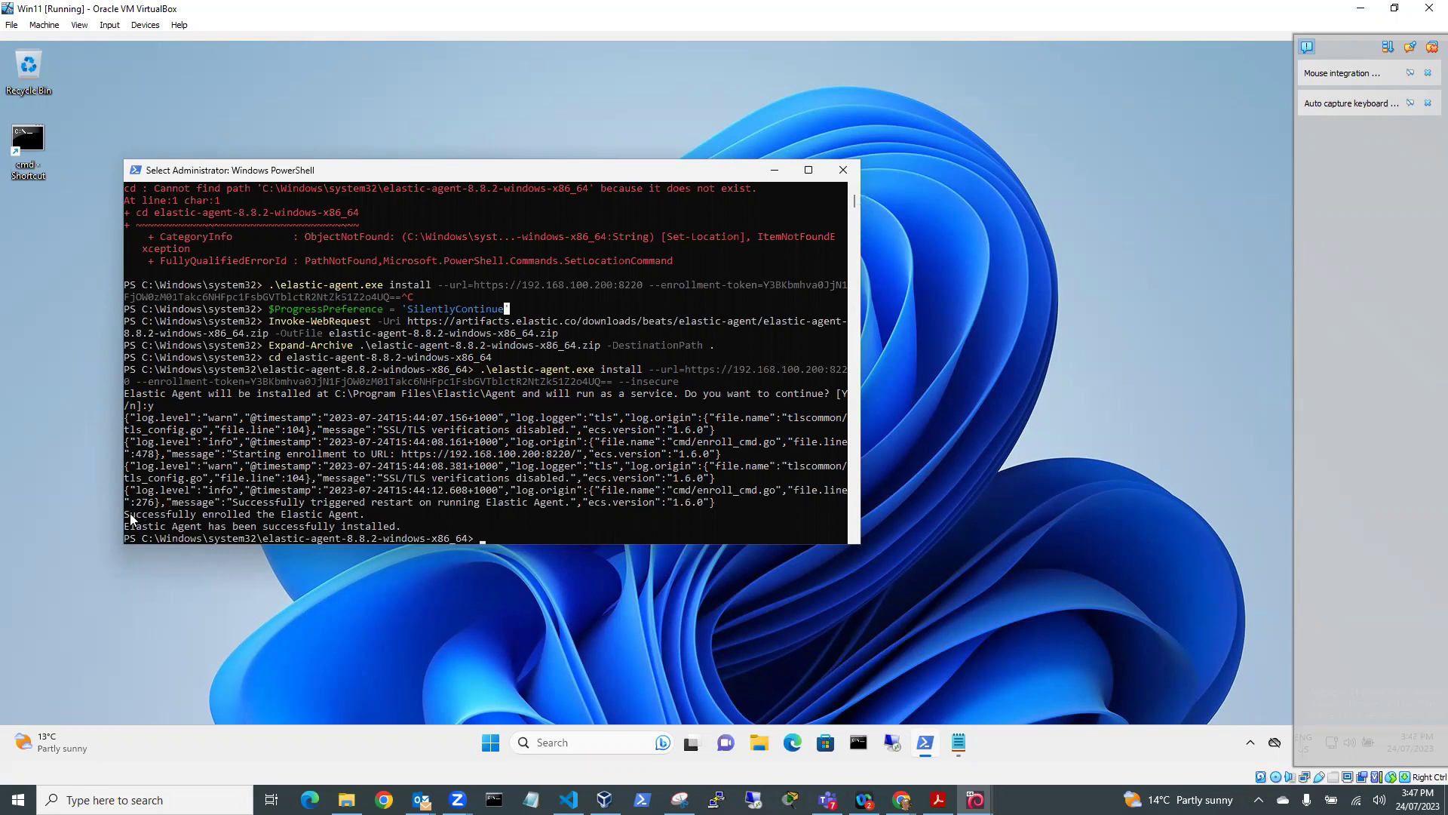
drag(130, 513, 356, 521)
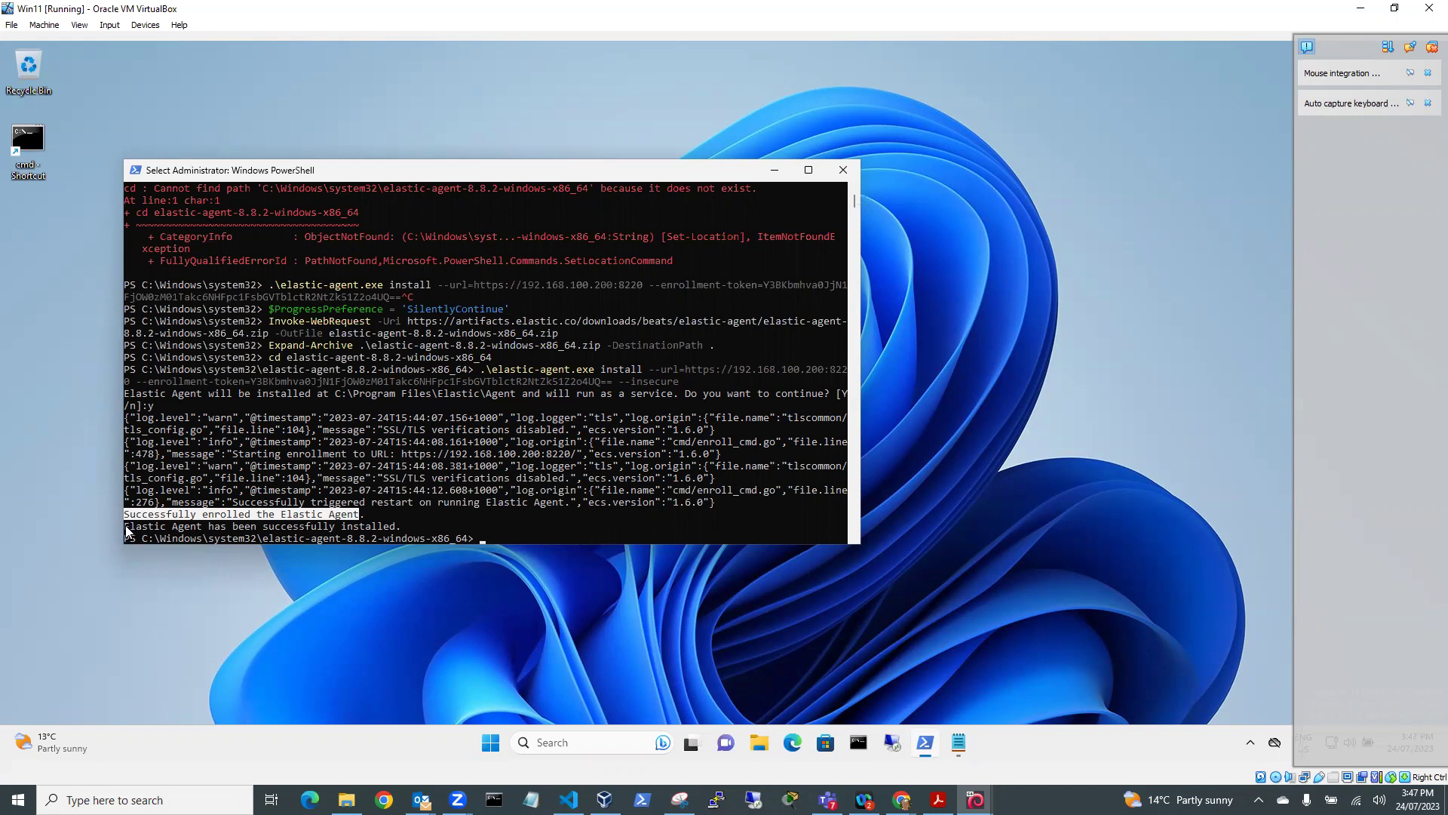
drag(125, 527, 394, 529)
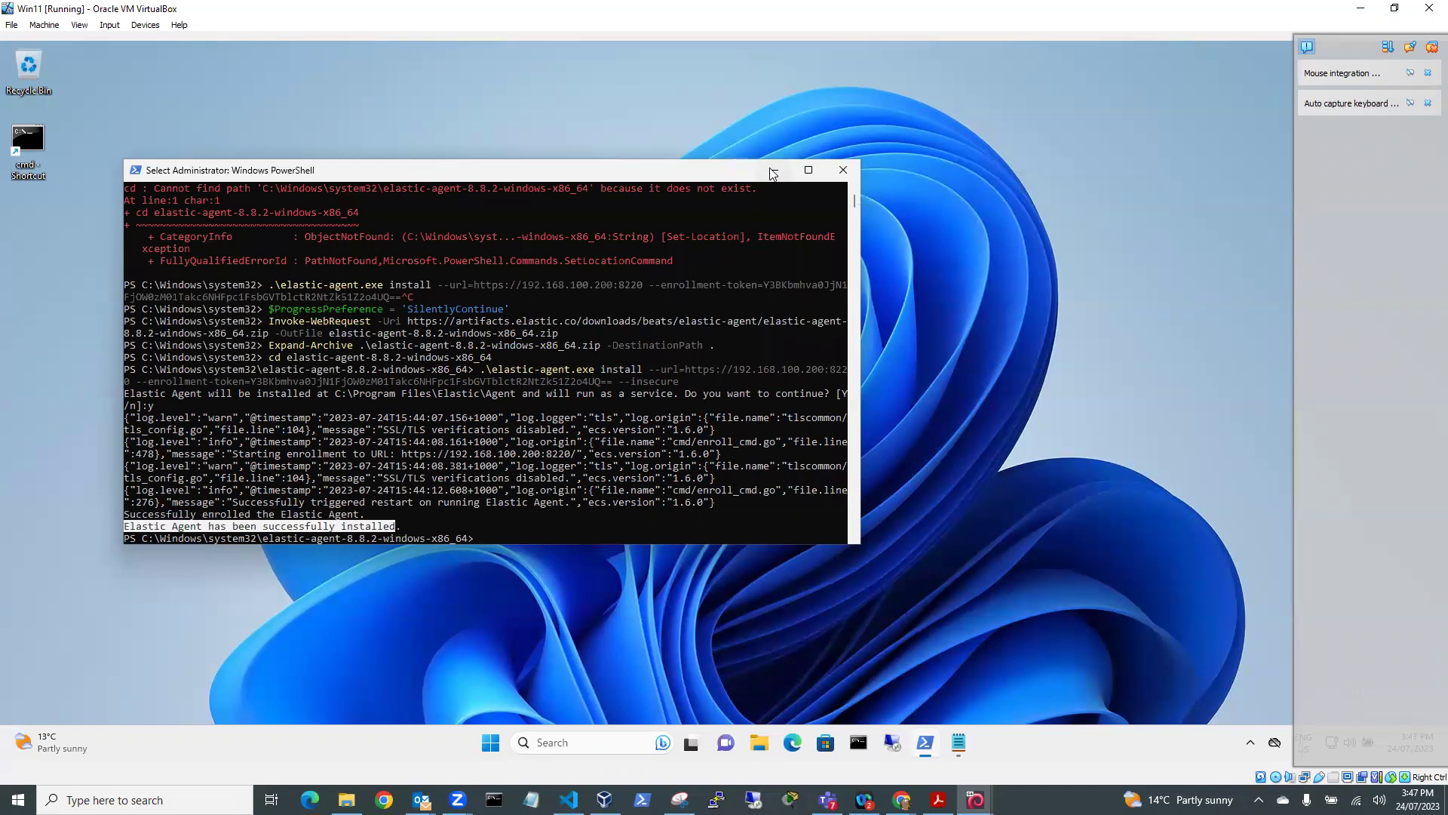
click(975, 799)
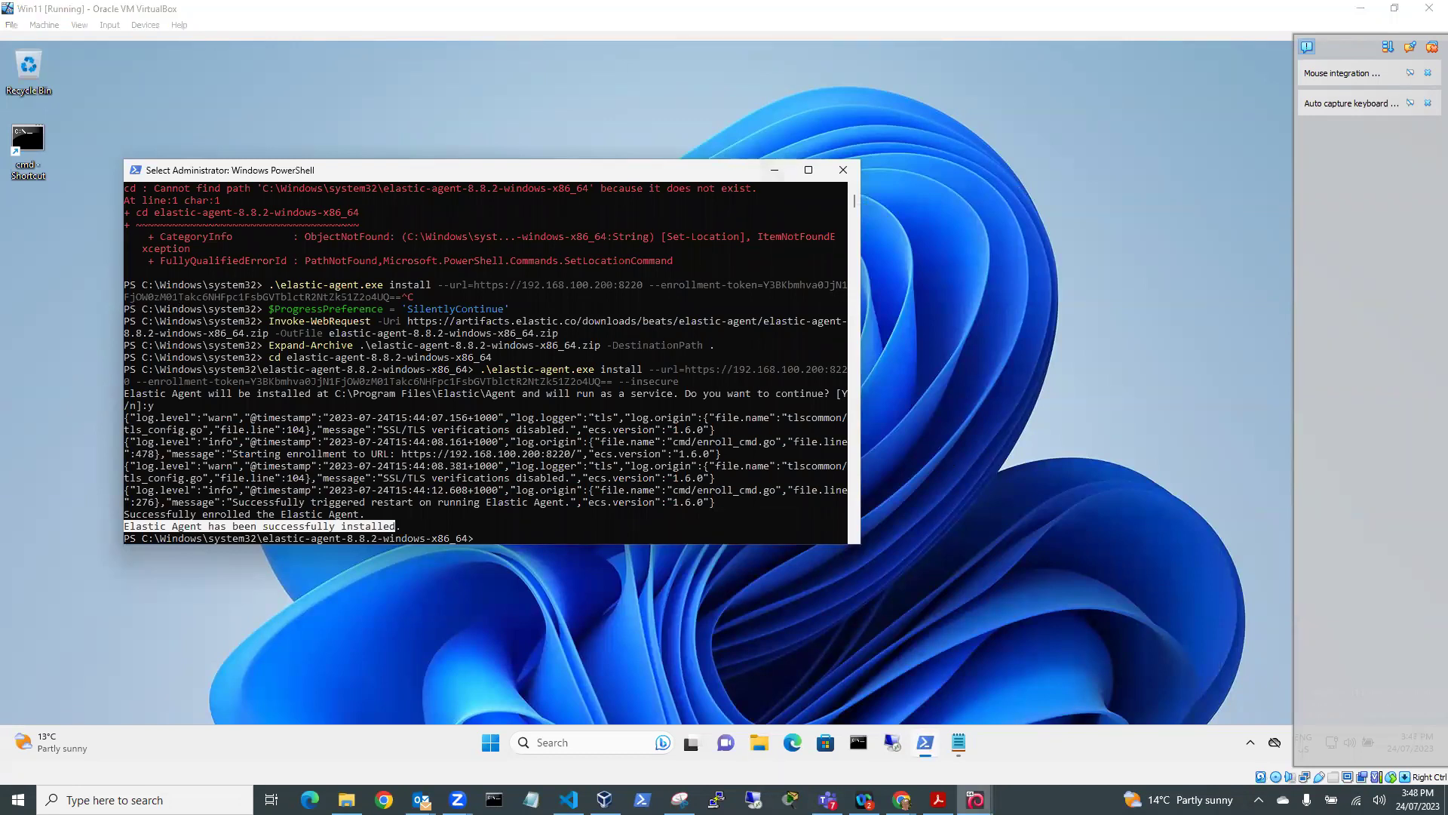
On the Kali VM, go back to the Elastic Defend integration policies and list the Windows defend policy's agent.
click(847, 758)
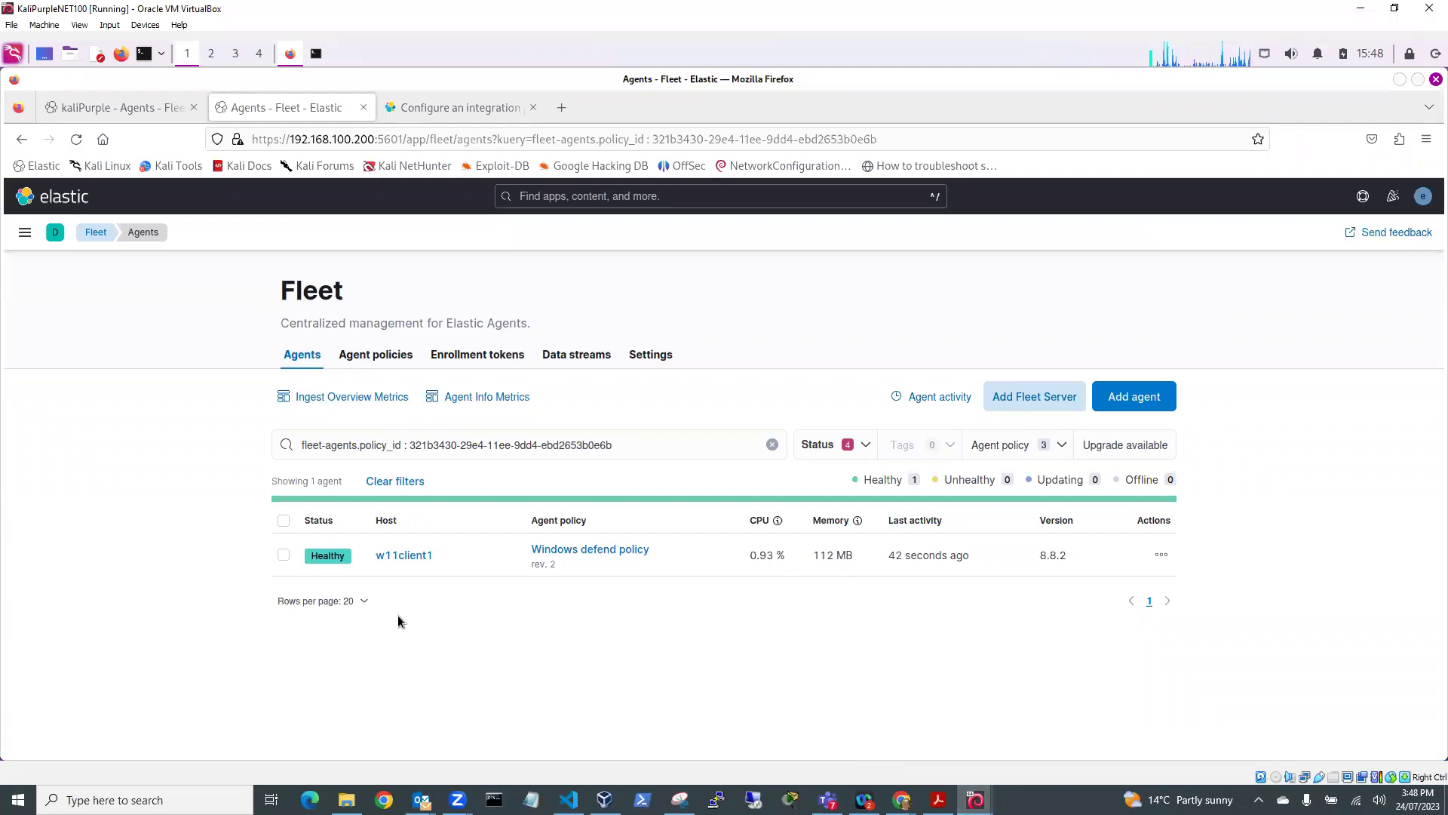
click(22, 140)
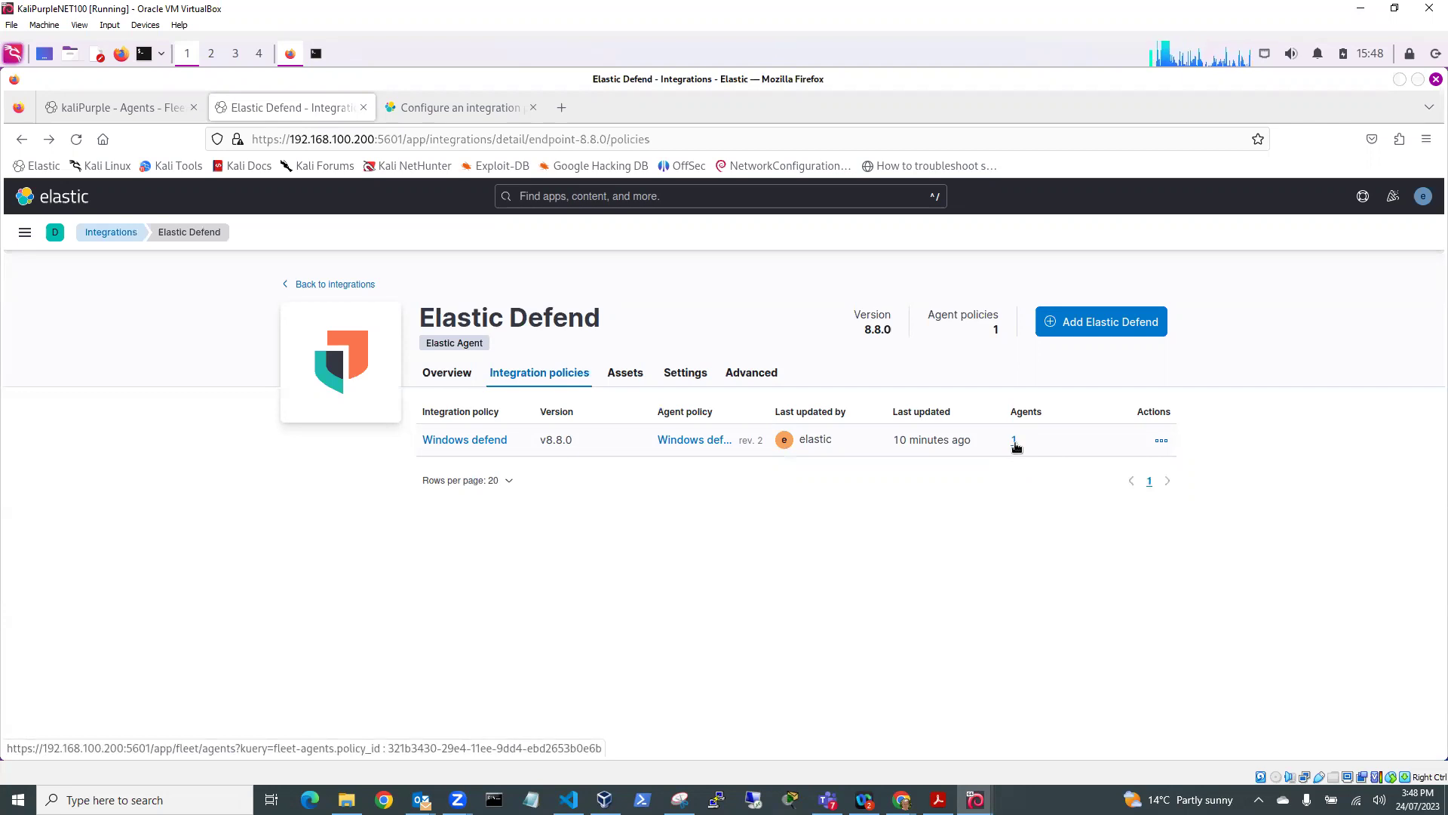
click(1014, 442)
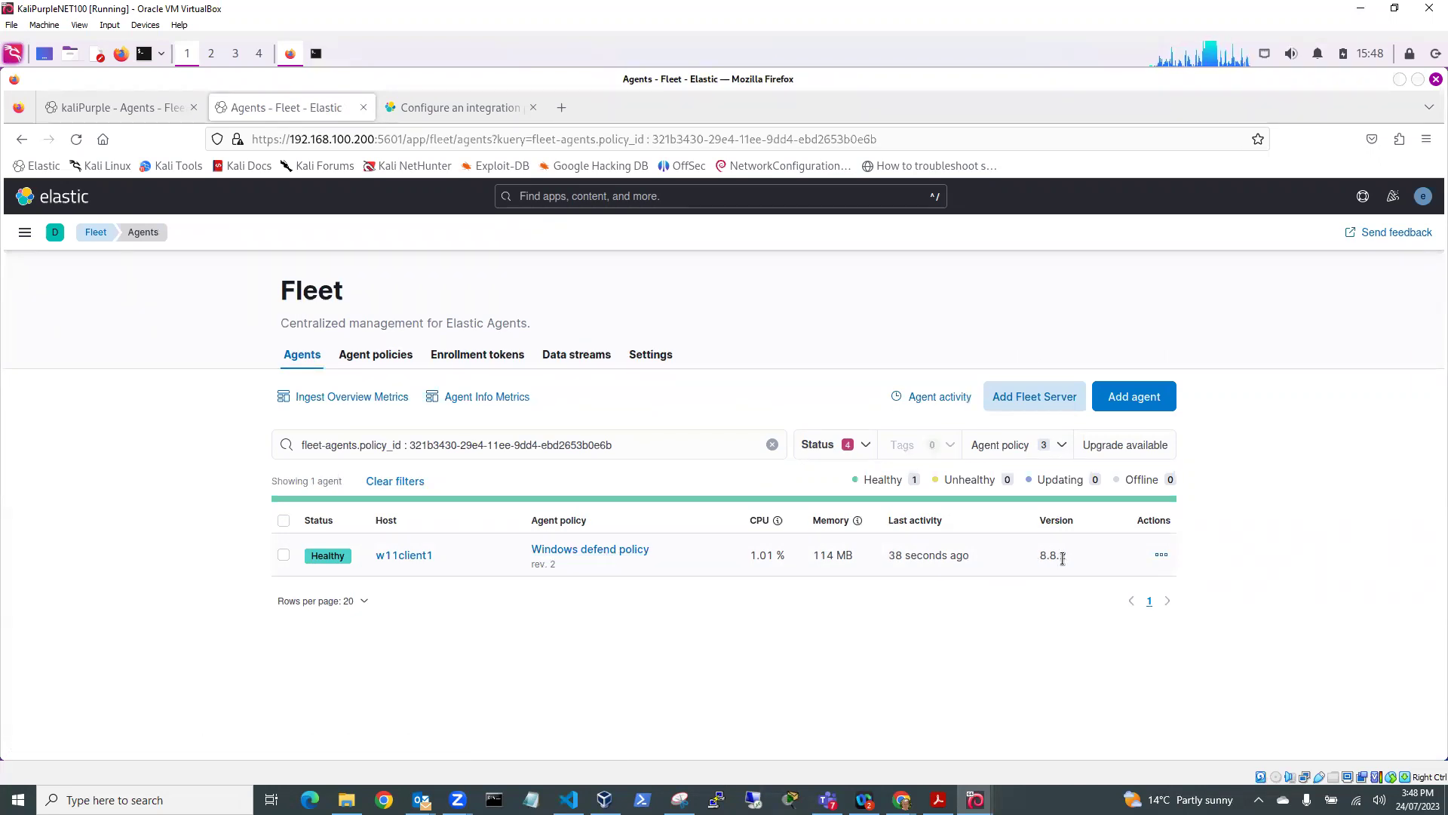
Open the w11client1 Agent details page listing the system-3 and Windows defend integrations.
click(401, 558)
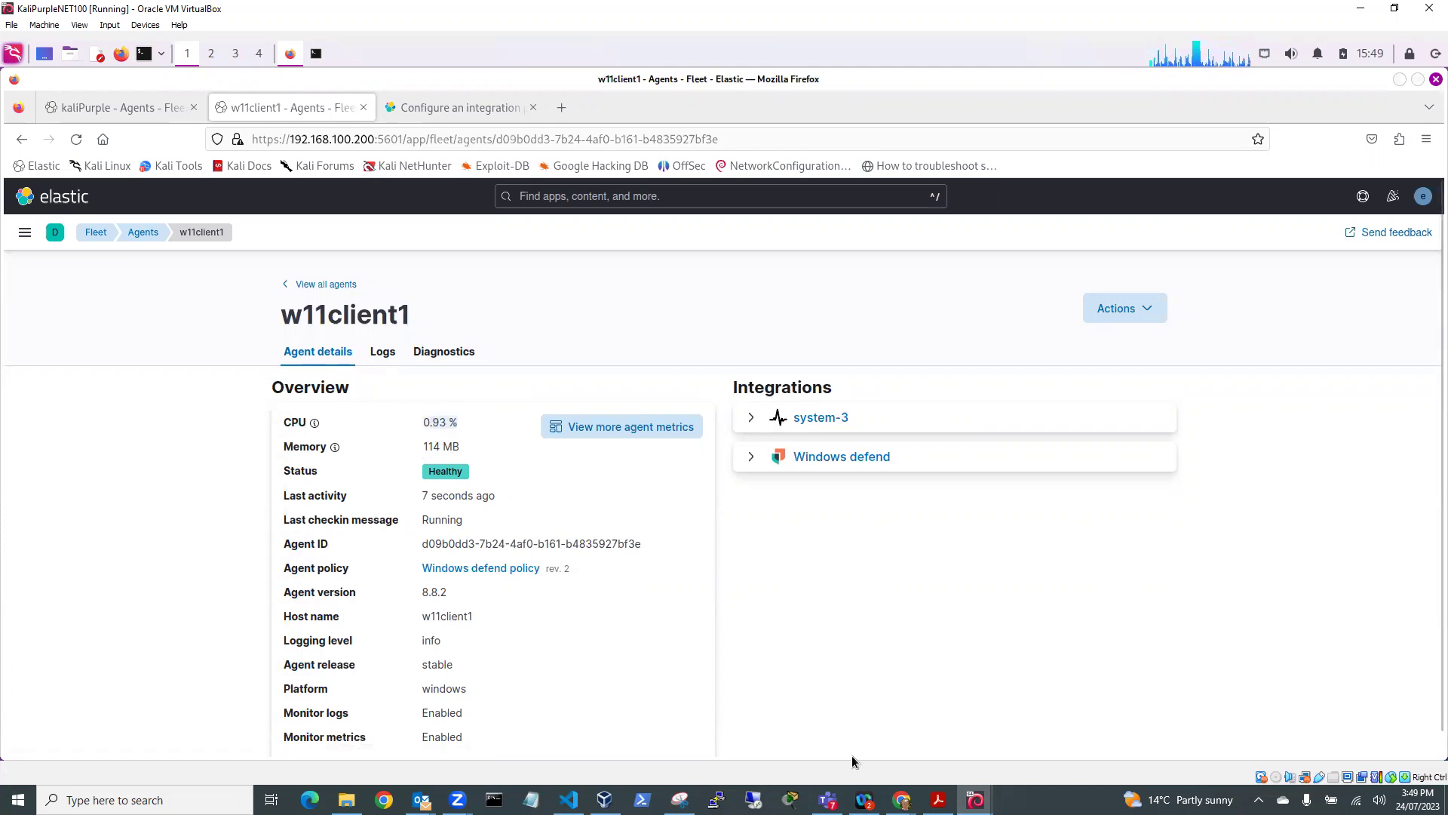
click(976, 800)
Send Ctrl-Alt-Del to the Win11 VM from VirtualBox's Input menu and launch Task Manager.
click(985, 744)
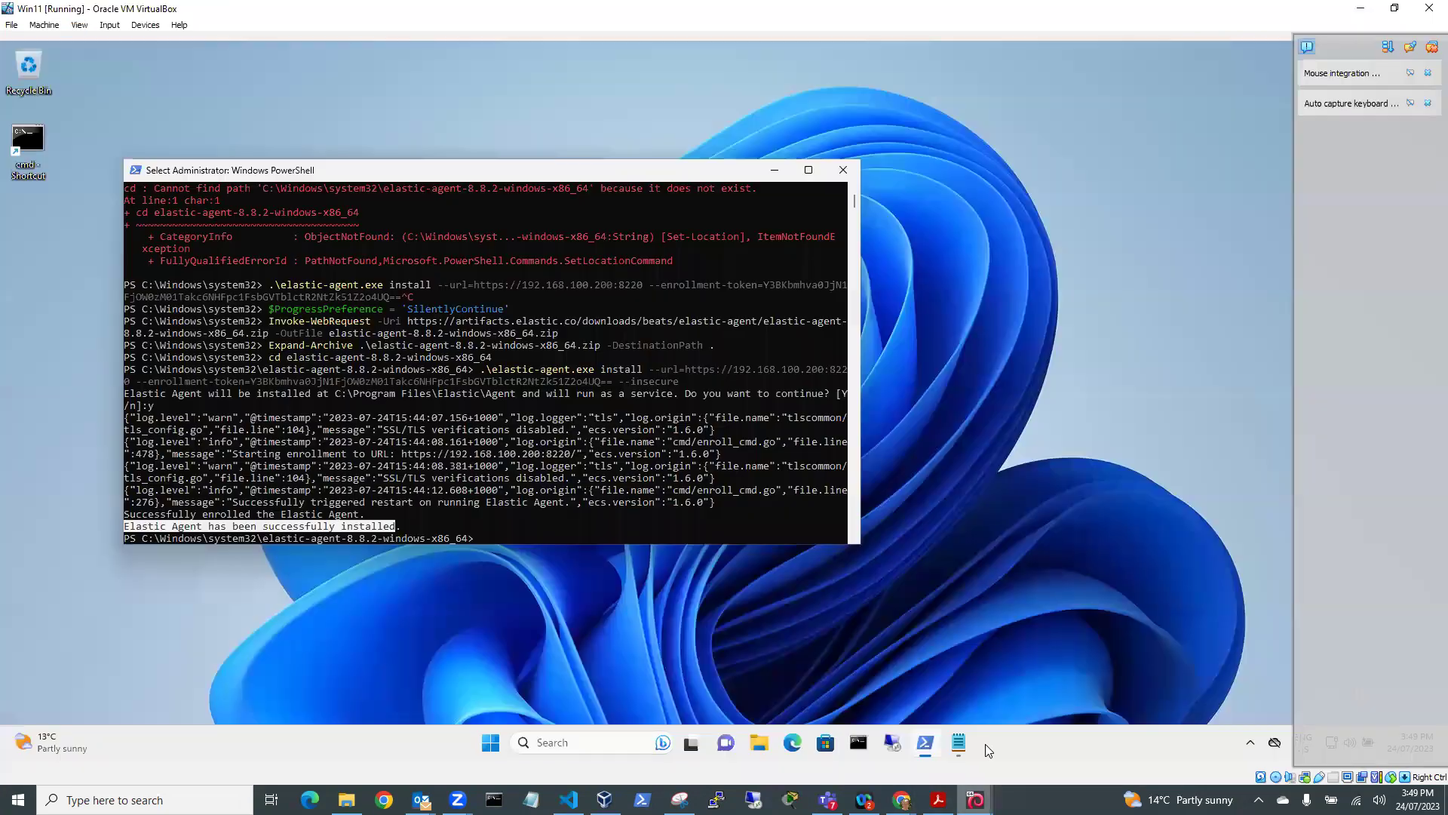
click(106, 29)
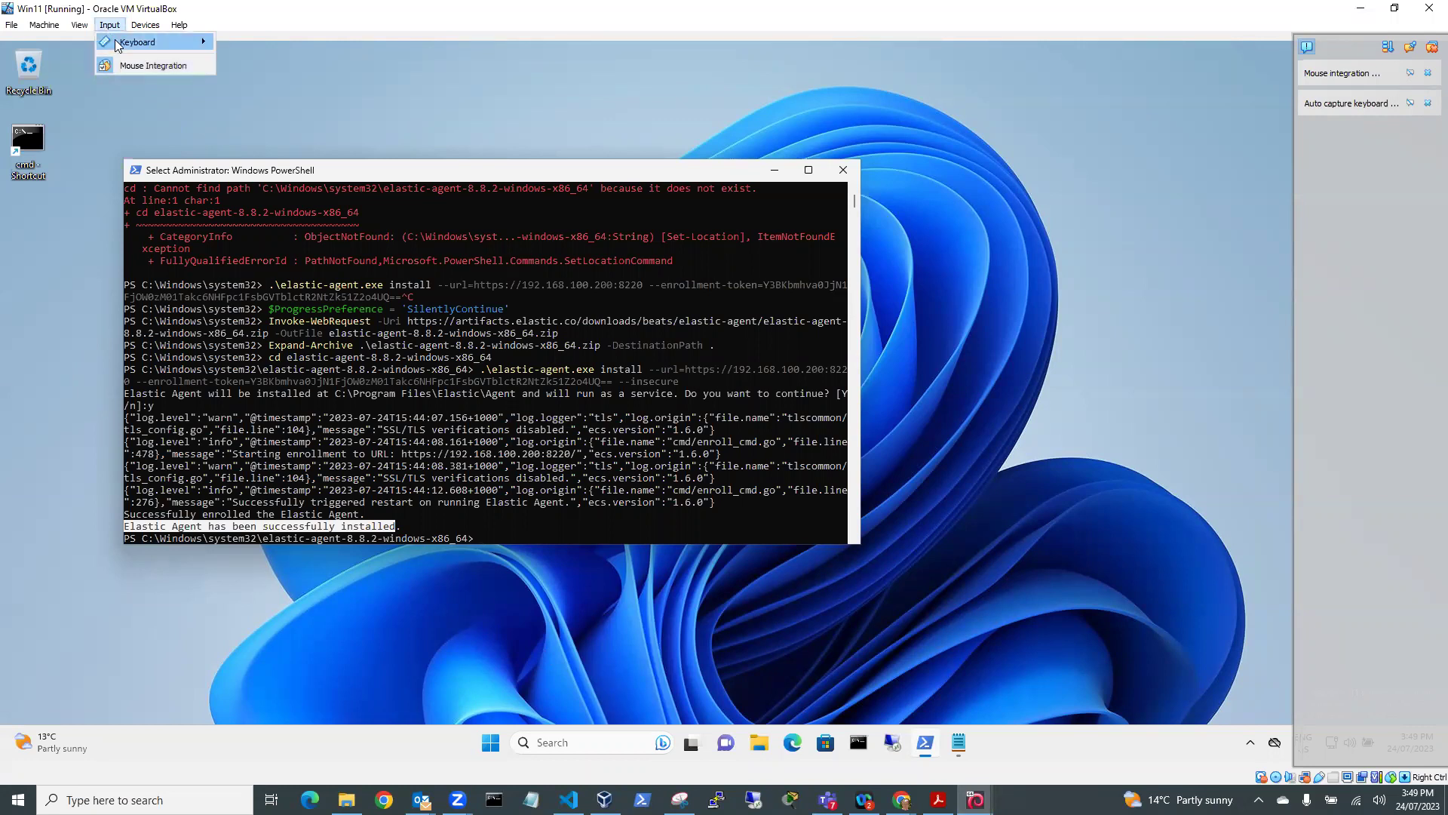
mouse_move(173, 42)
click(278, 83)
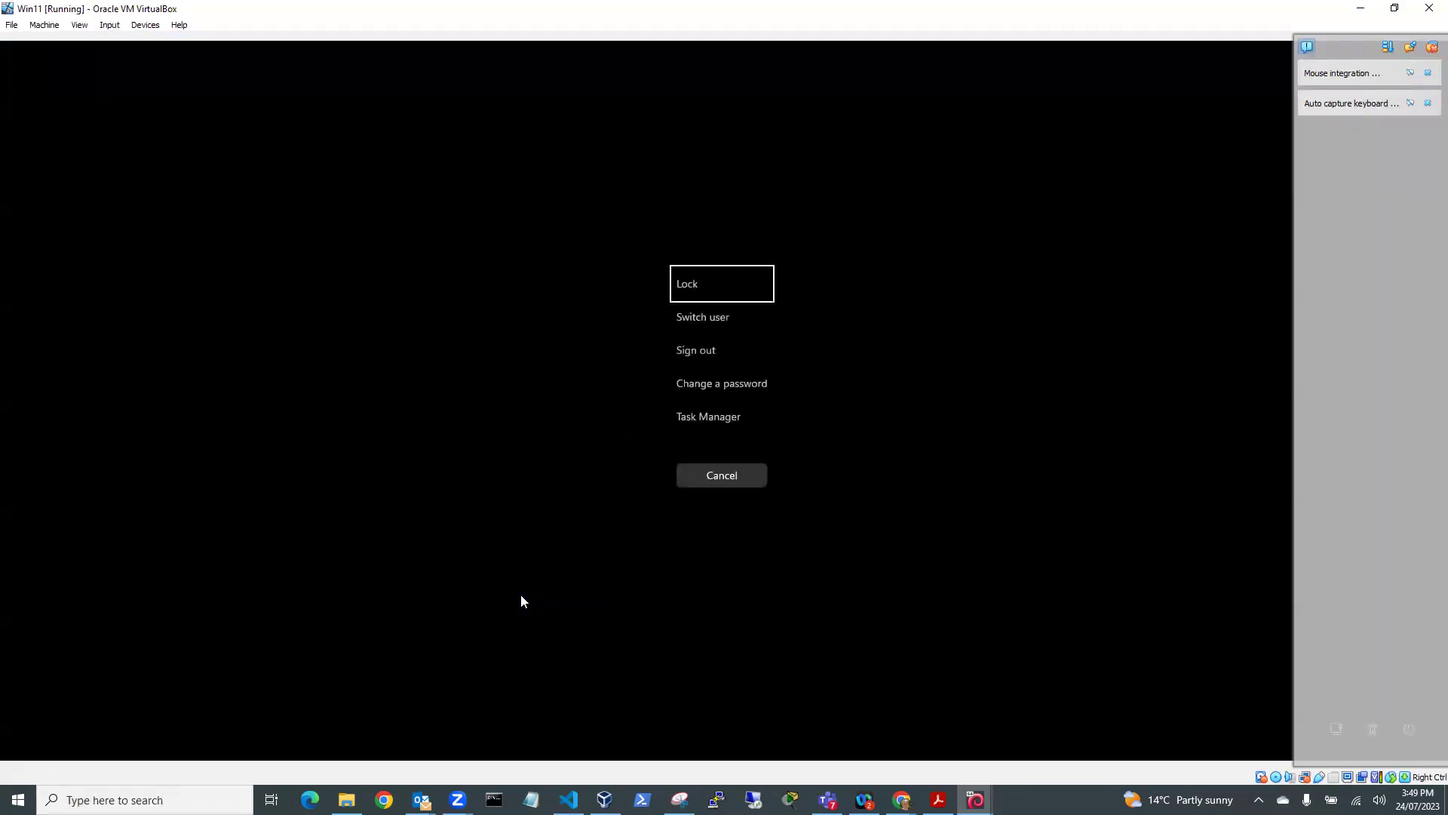
click(710, 419)
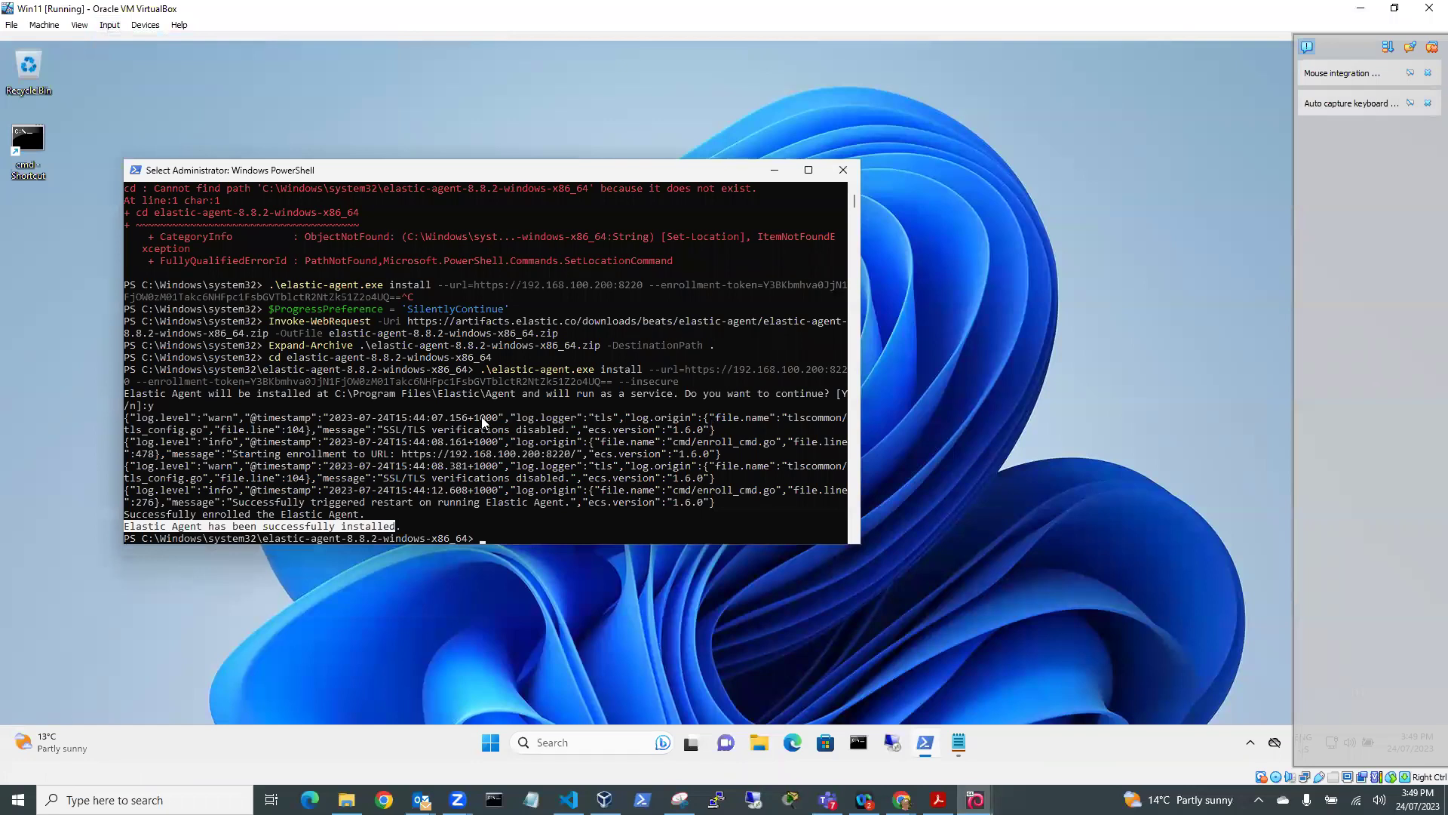
Select Elastic-agent, widen Task Manager, and expand Elastic-endpoint to show the Elastic Endpoint service.
click(63, 394)
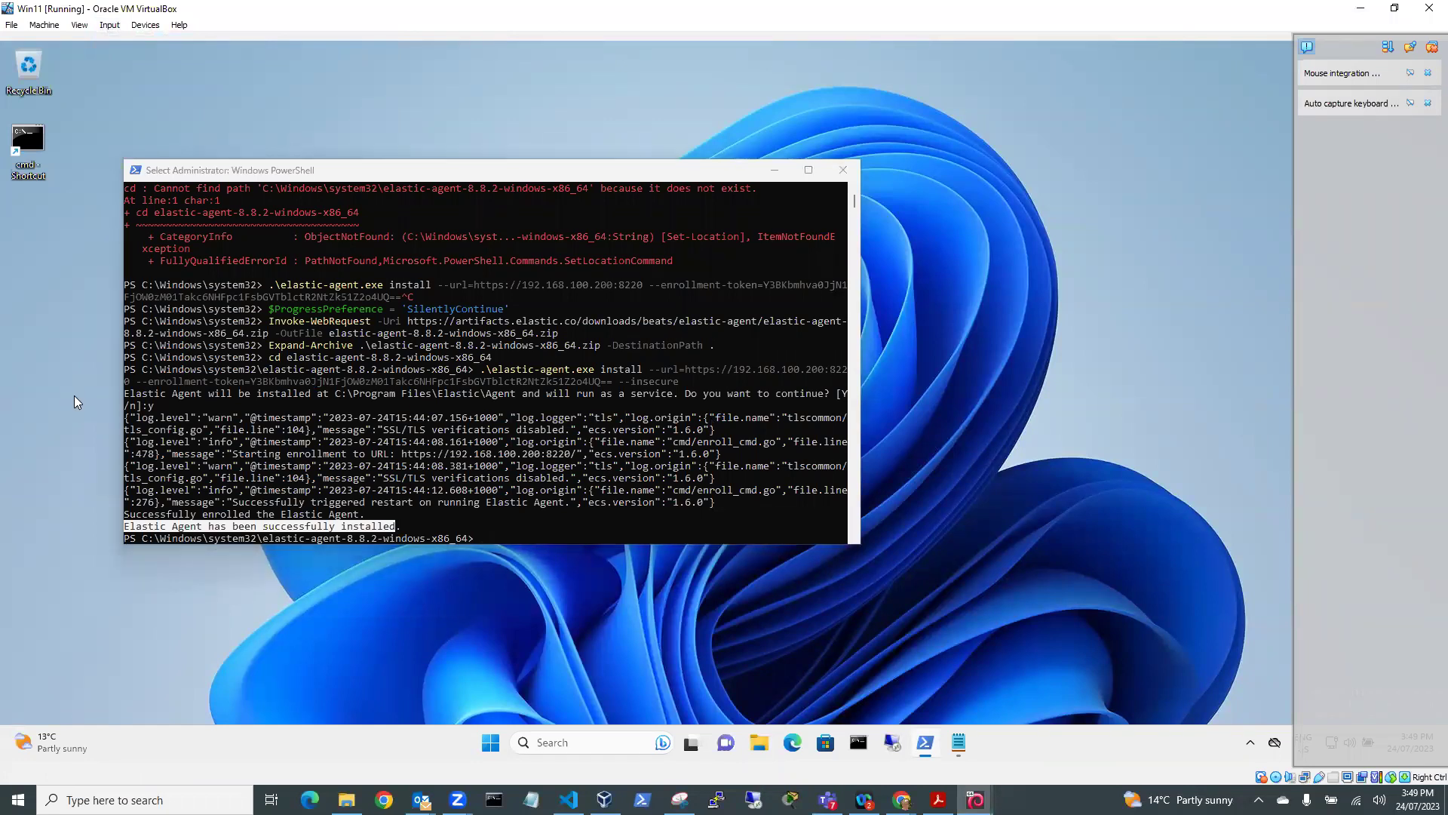
click(290, 257)
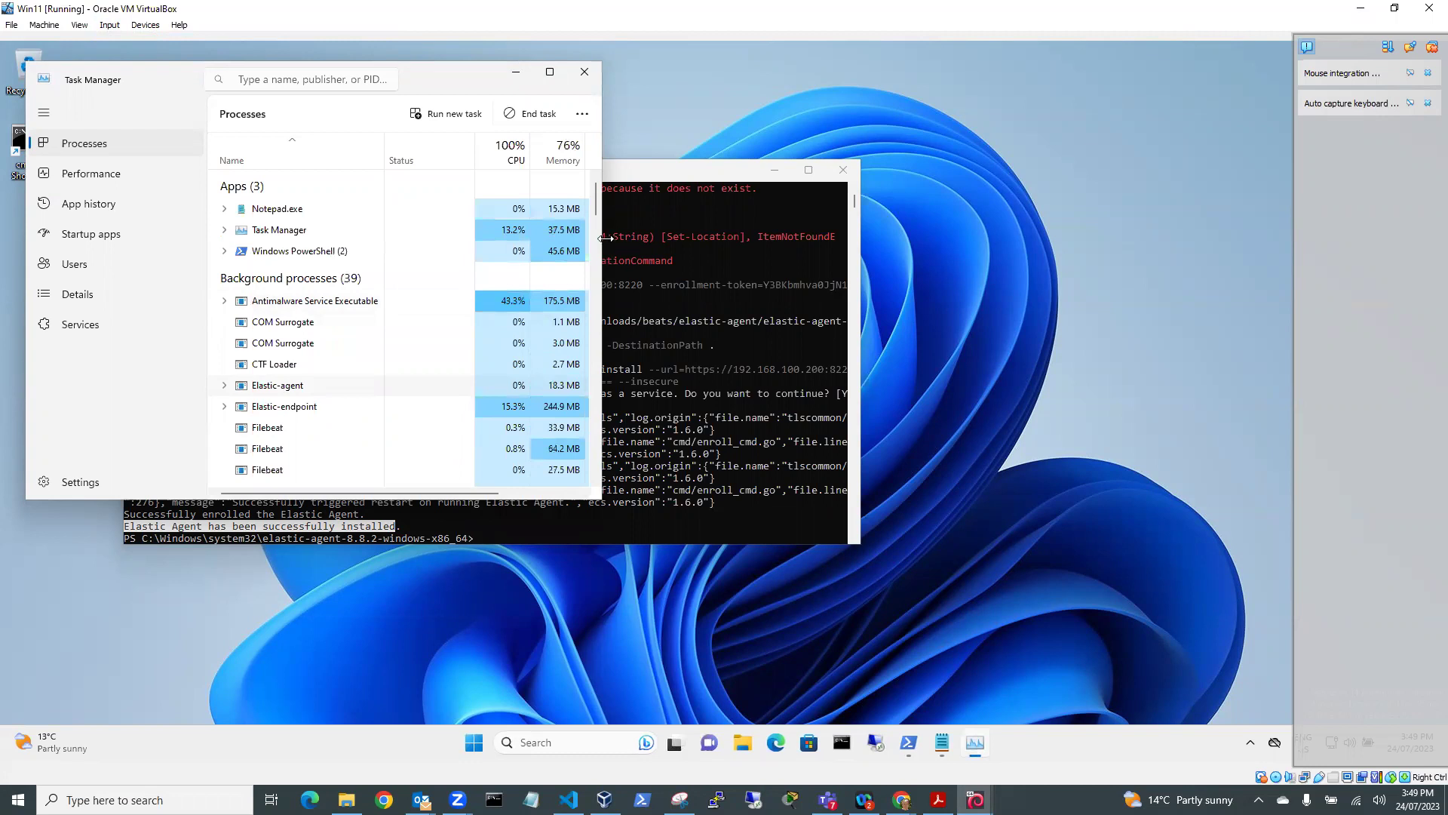
drag(601, 238, 1066, 242)
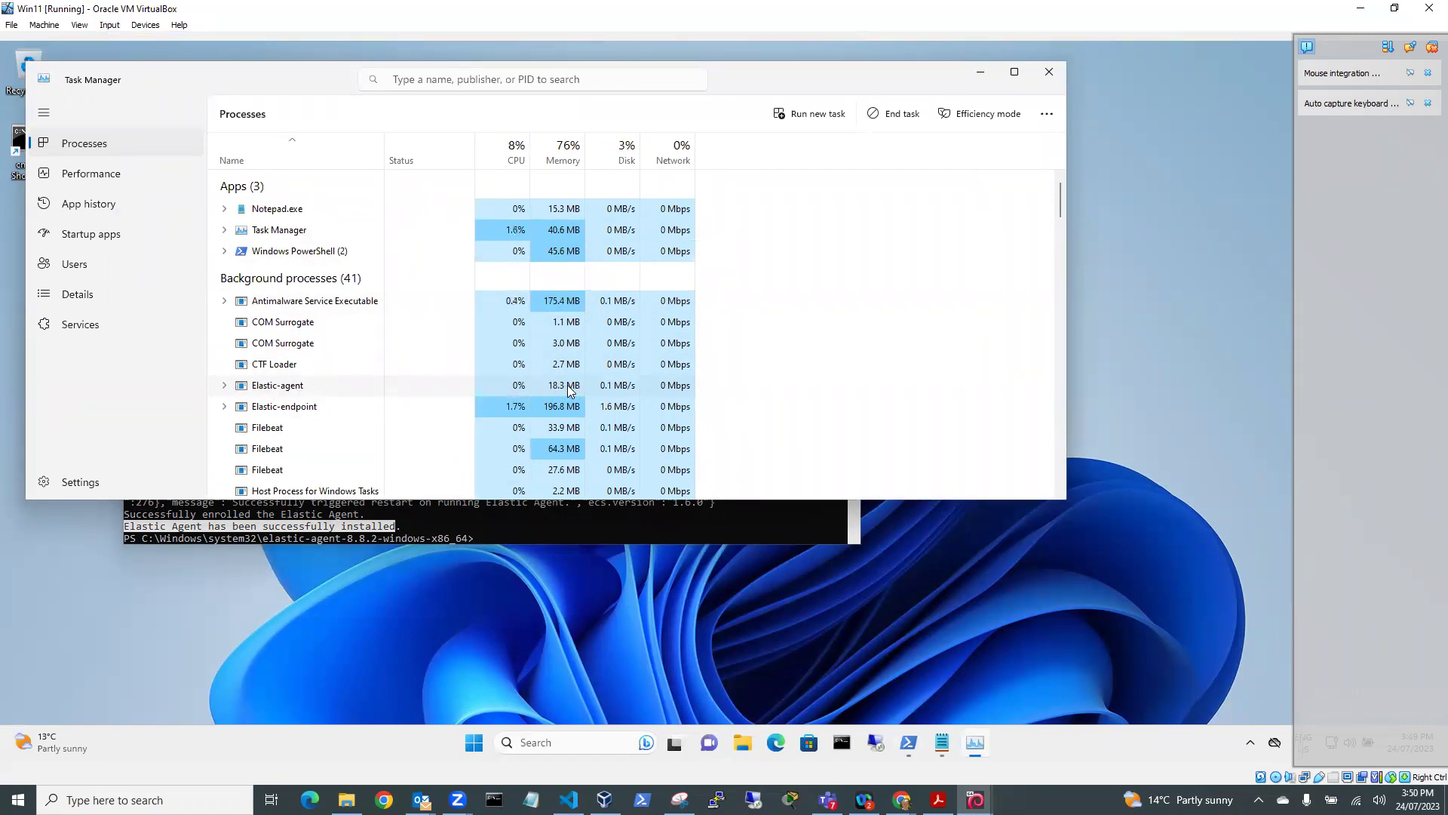
click(225, 408)
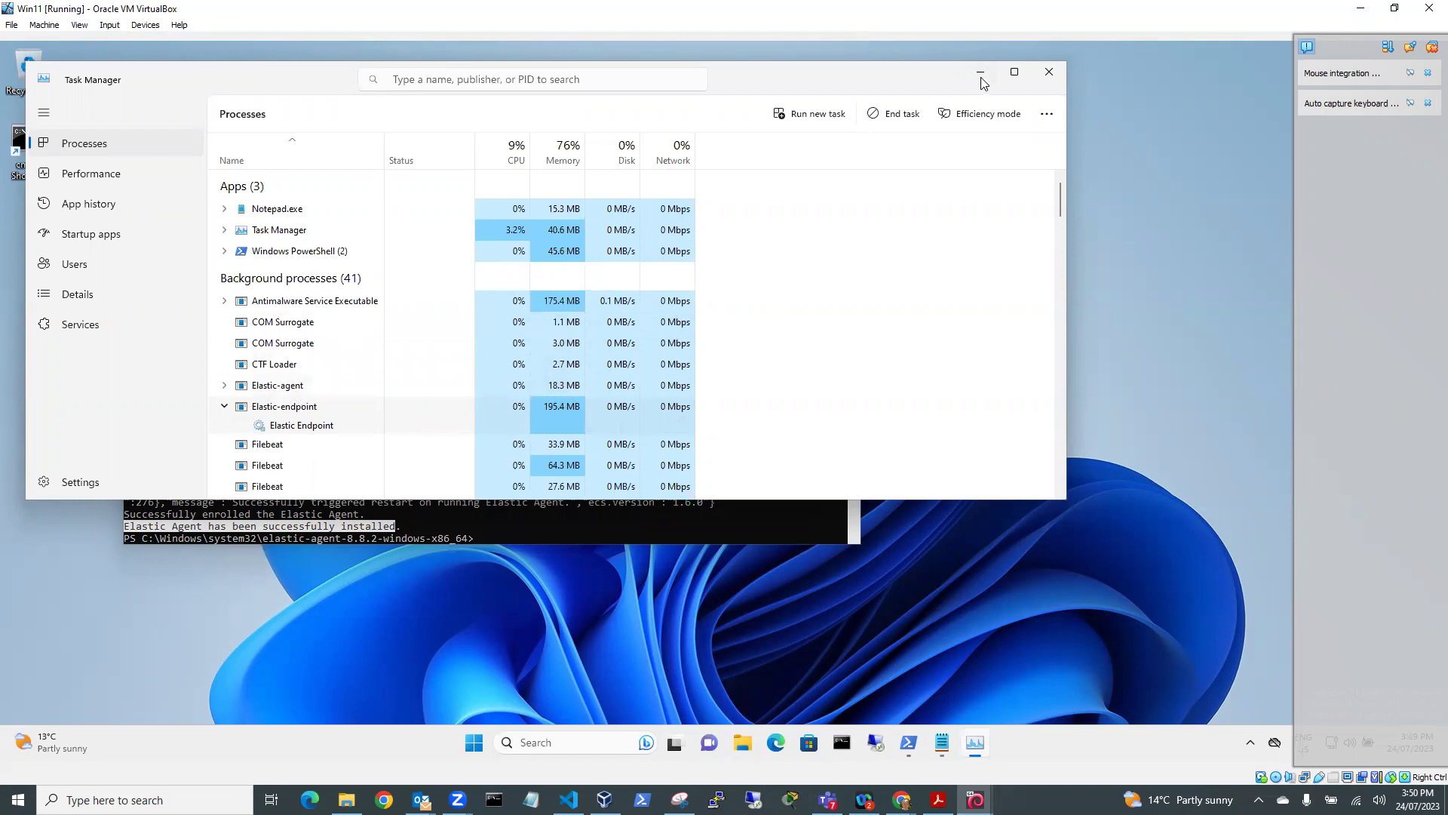
click(1181, 69)
Minimize the Win11 VM and open View more agent metrics from w11client1's details page.
click(1359, 10)
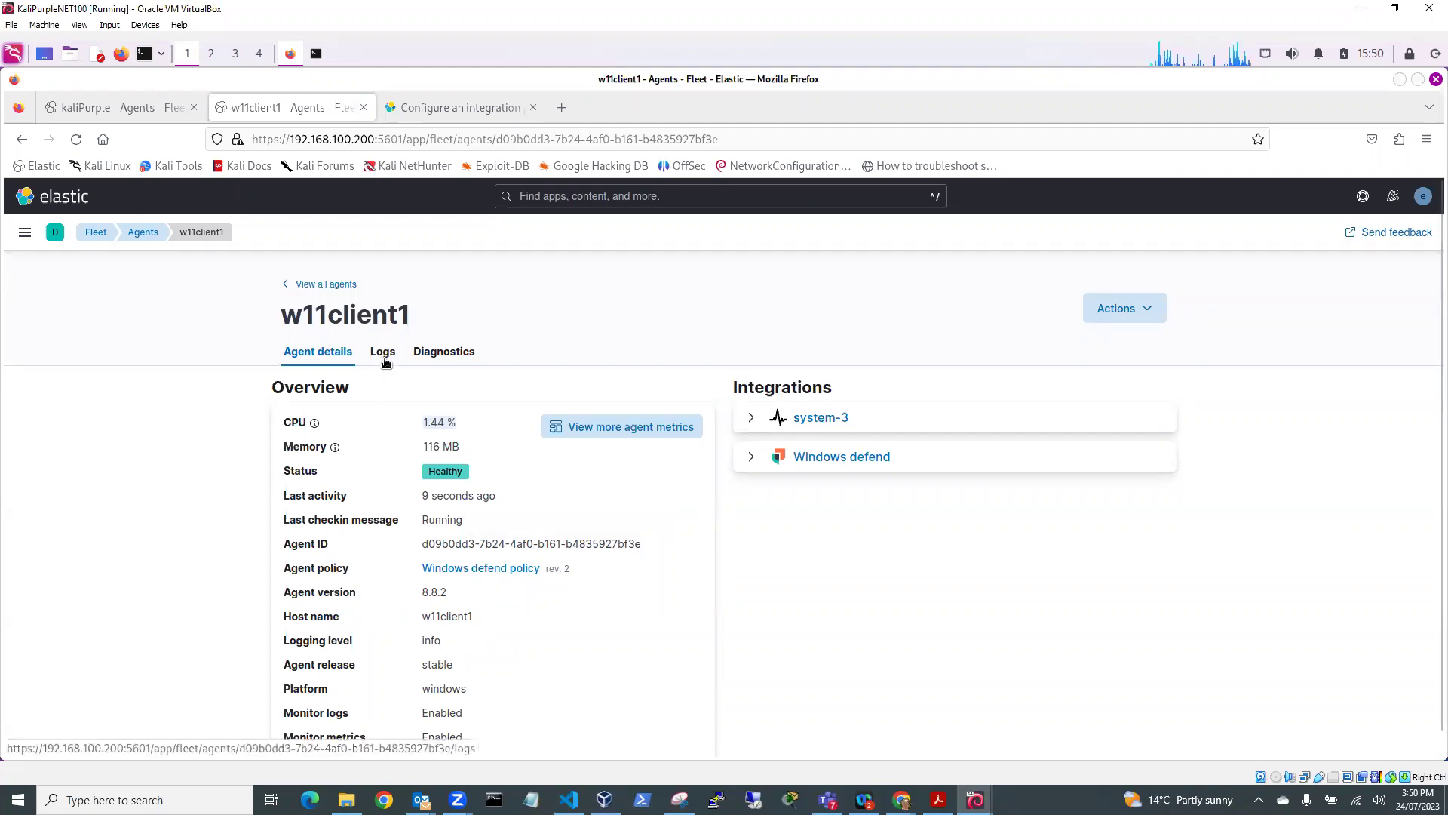
scroll(659, 518, down, 1)
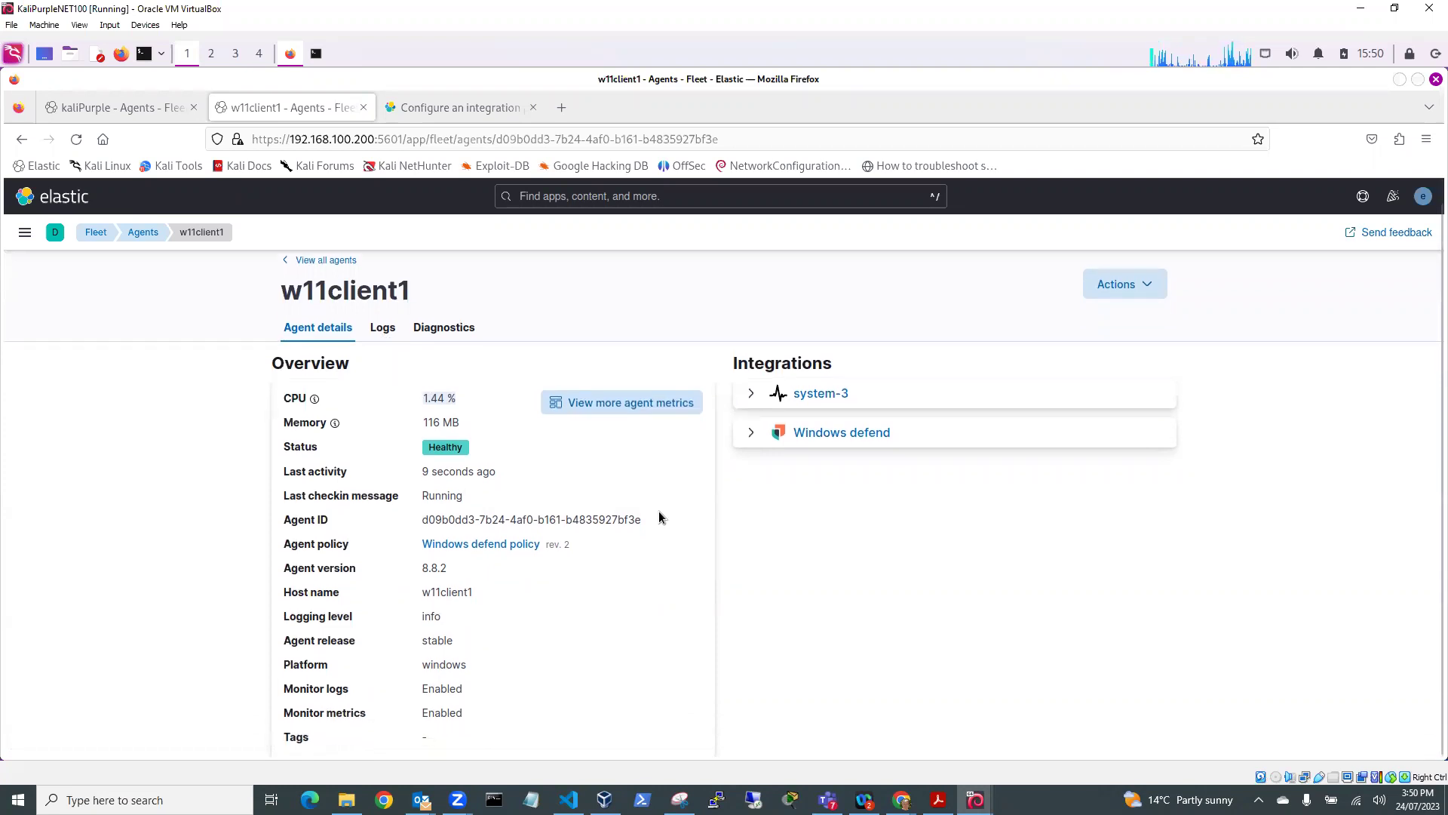
click(646, 410)
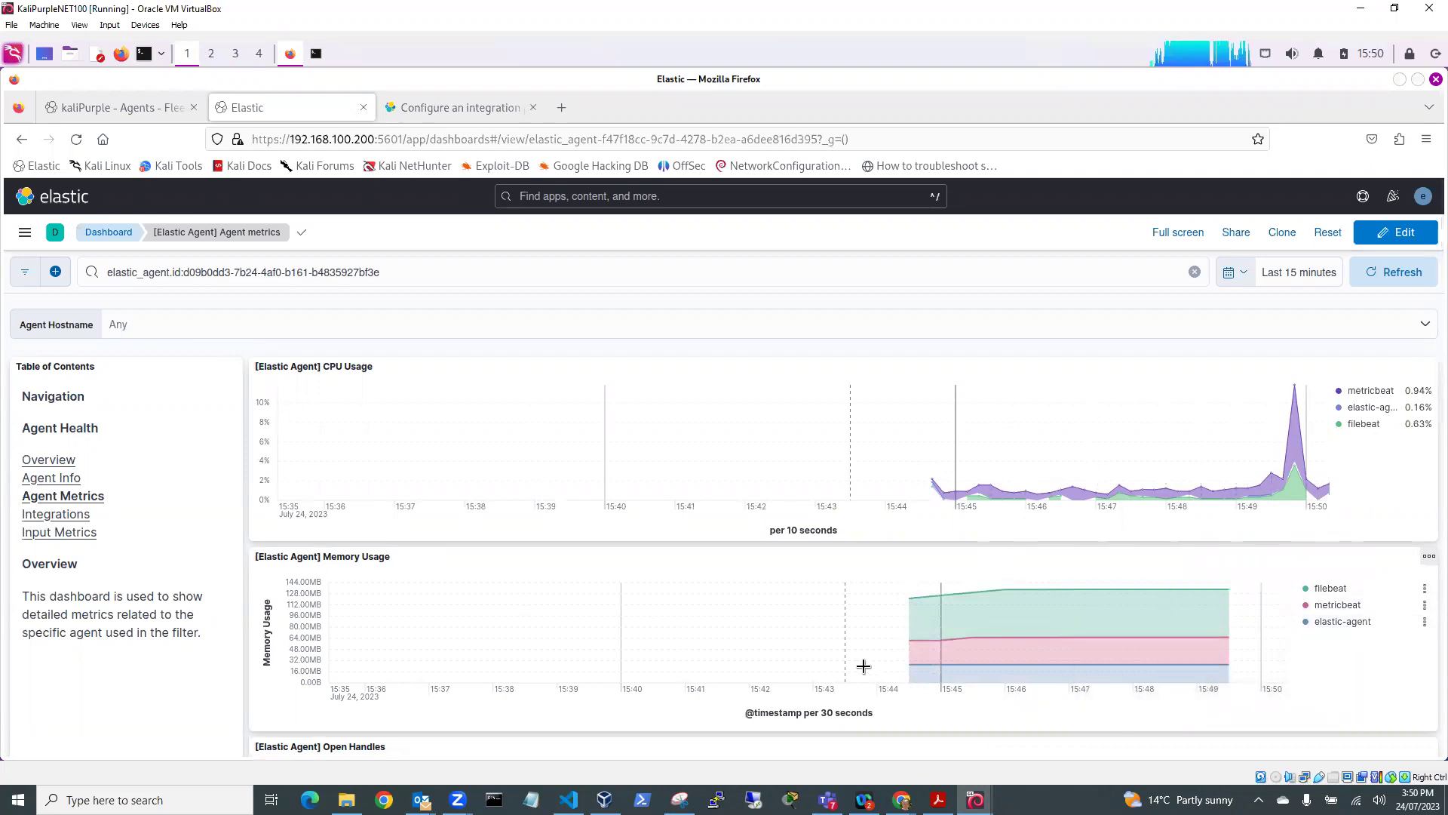
Scroll through the CPU, memory and event-rate panels, then go back to w11client1's Fleet page.
scroll(863, 666, down, 5)
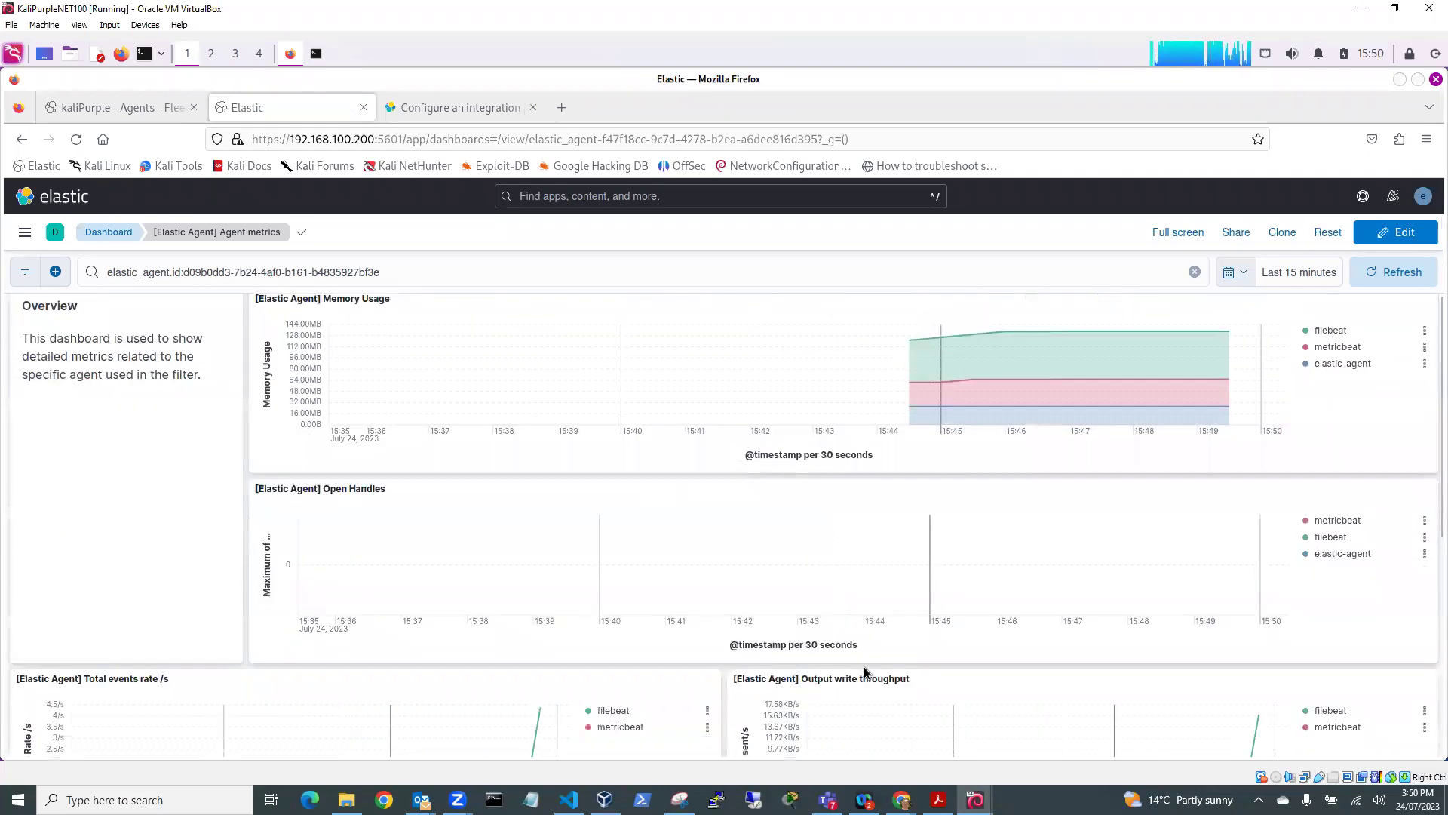
scroll(865, 672, down, 1)
scroll(864, 671, down, 5)
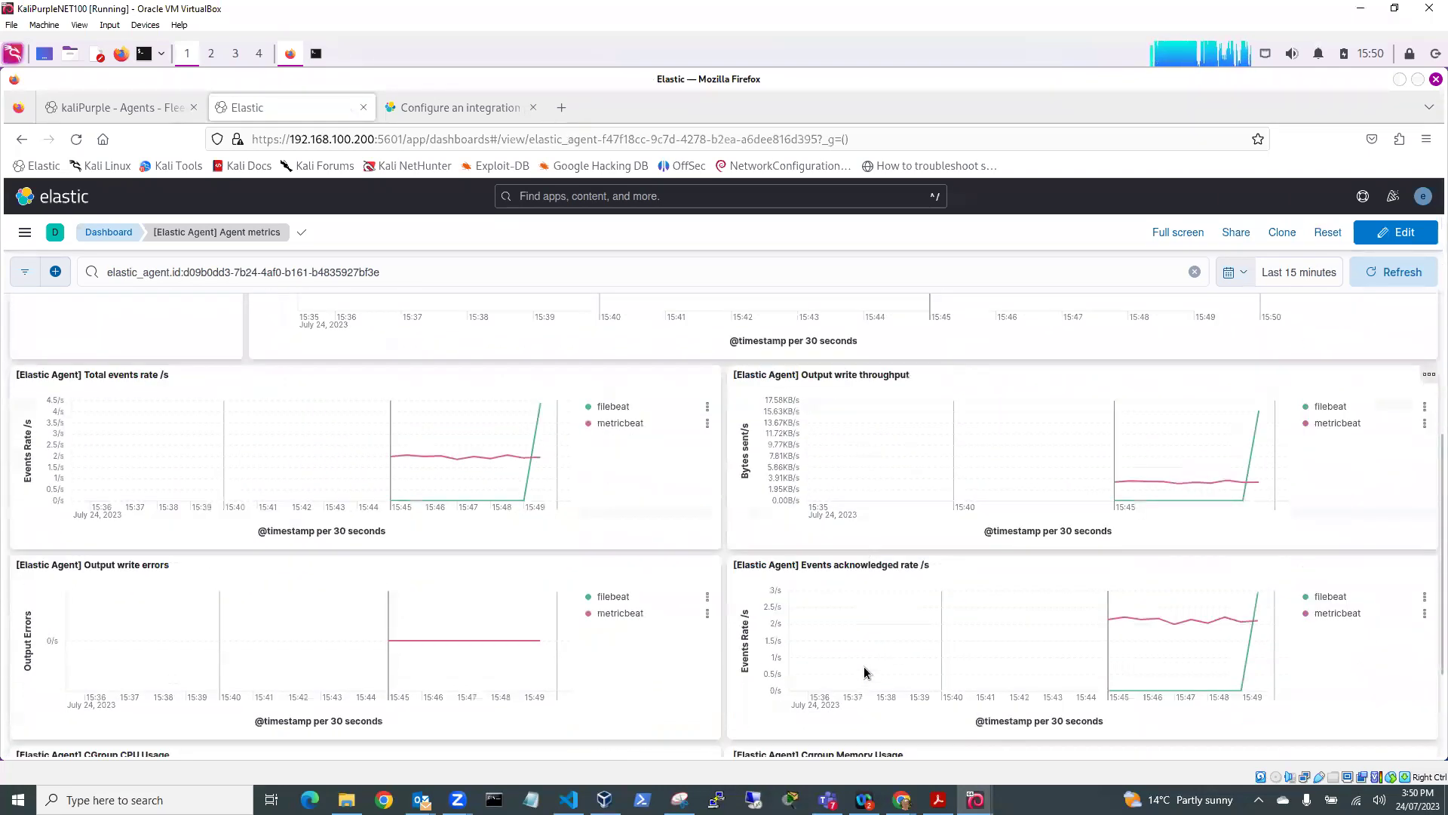
scroll(864, 671, up, 8)
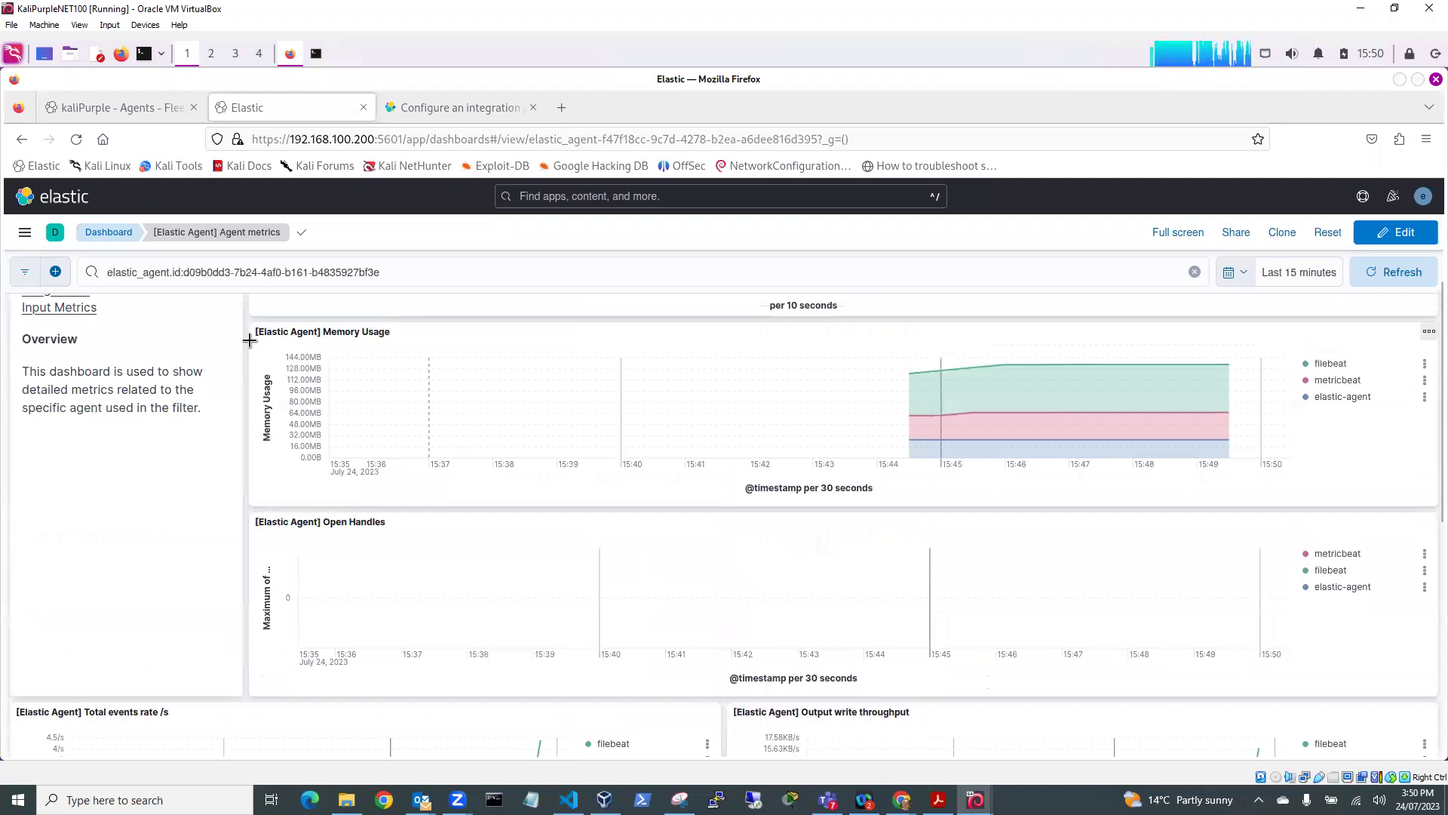
click(21, 140)
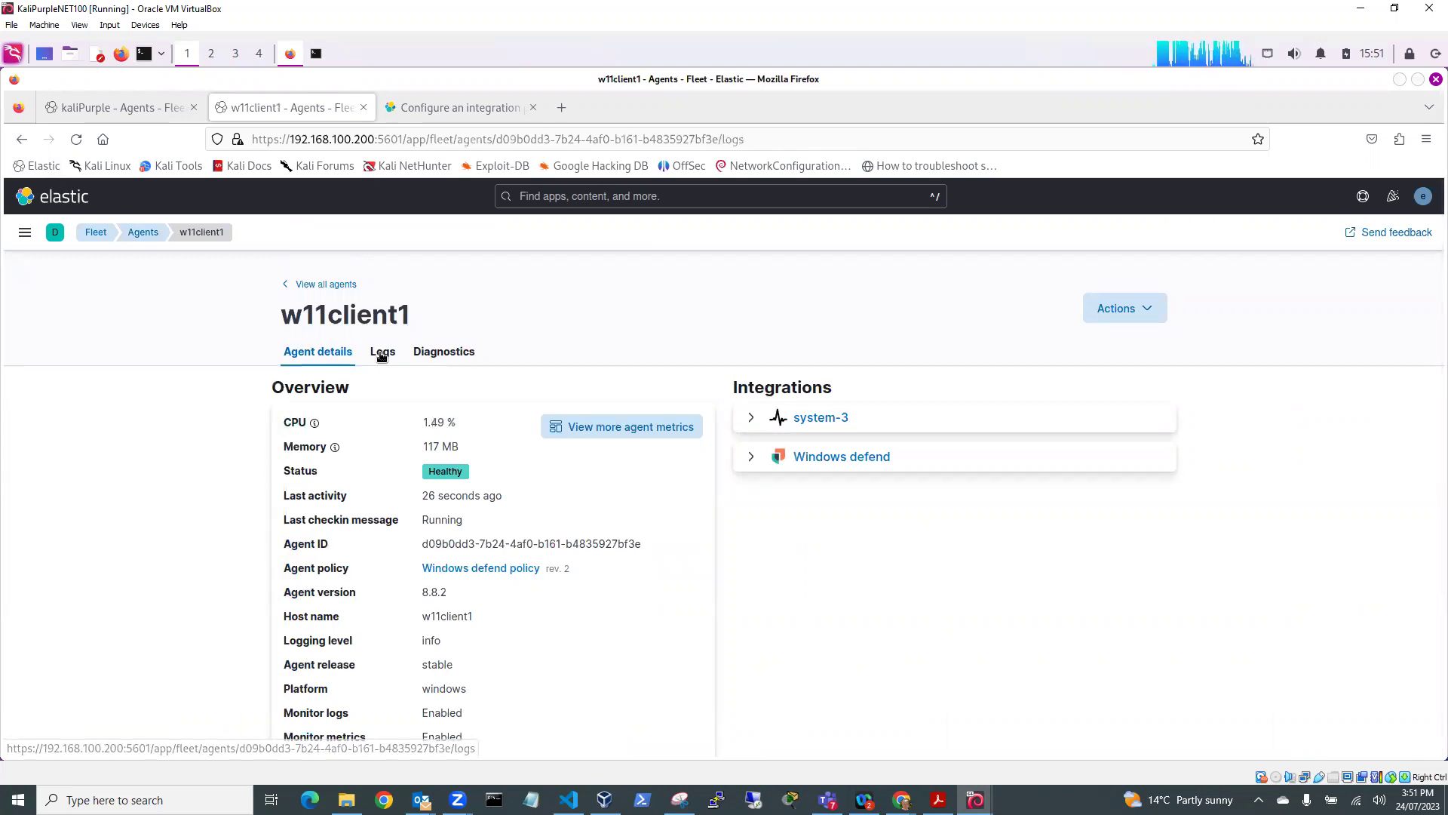
Open w11client1's Logs tab and scroll through entries showing endpoint components turning HEALTHY.
click(382, 356)
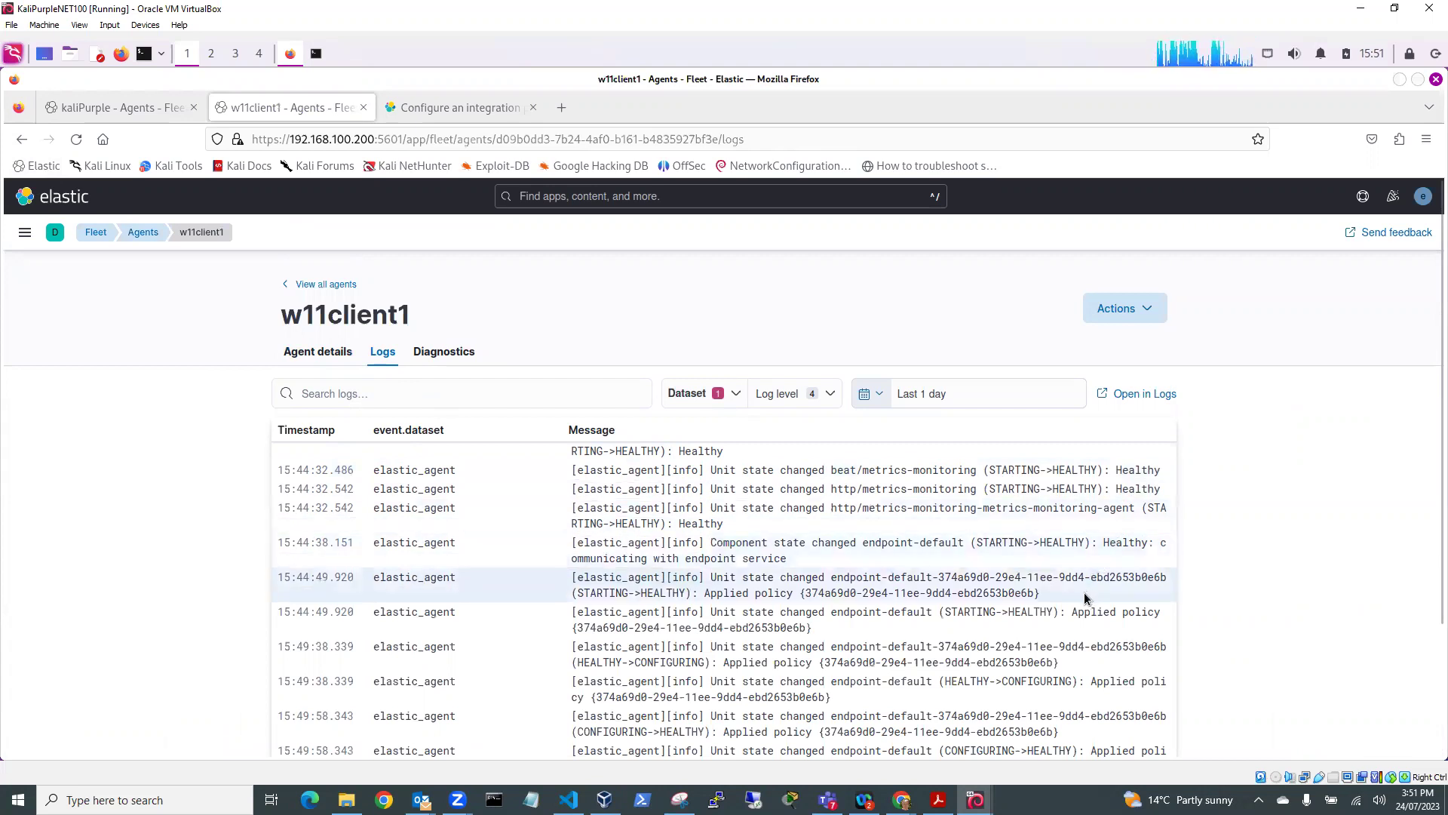
scroll(942, 614, down, 1)
scroll(942, 617, down, 1)
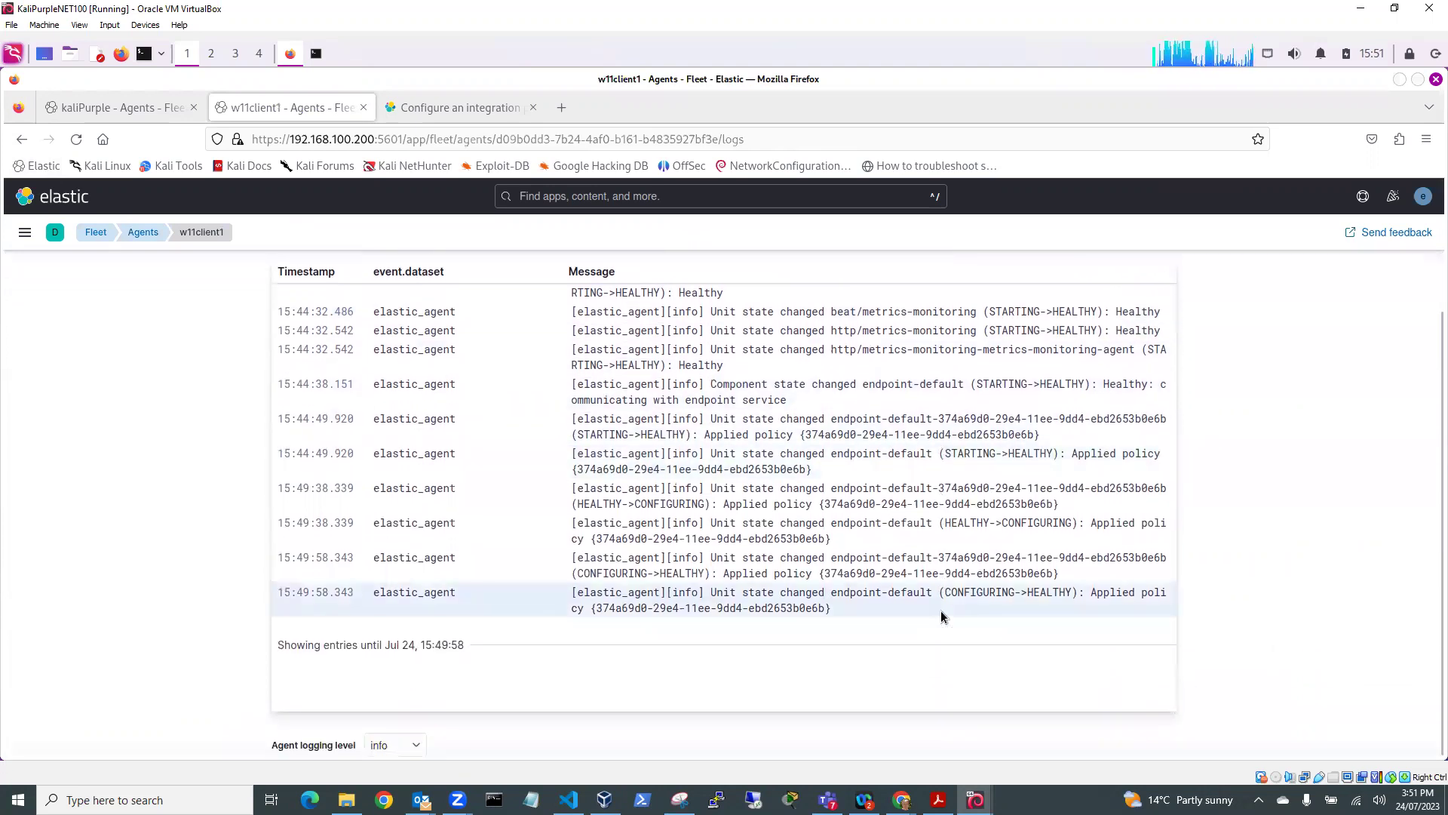
scroll(943, 617, up, 2)
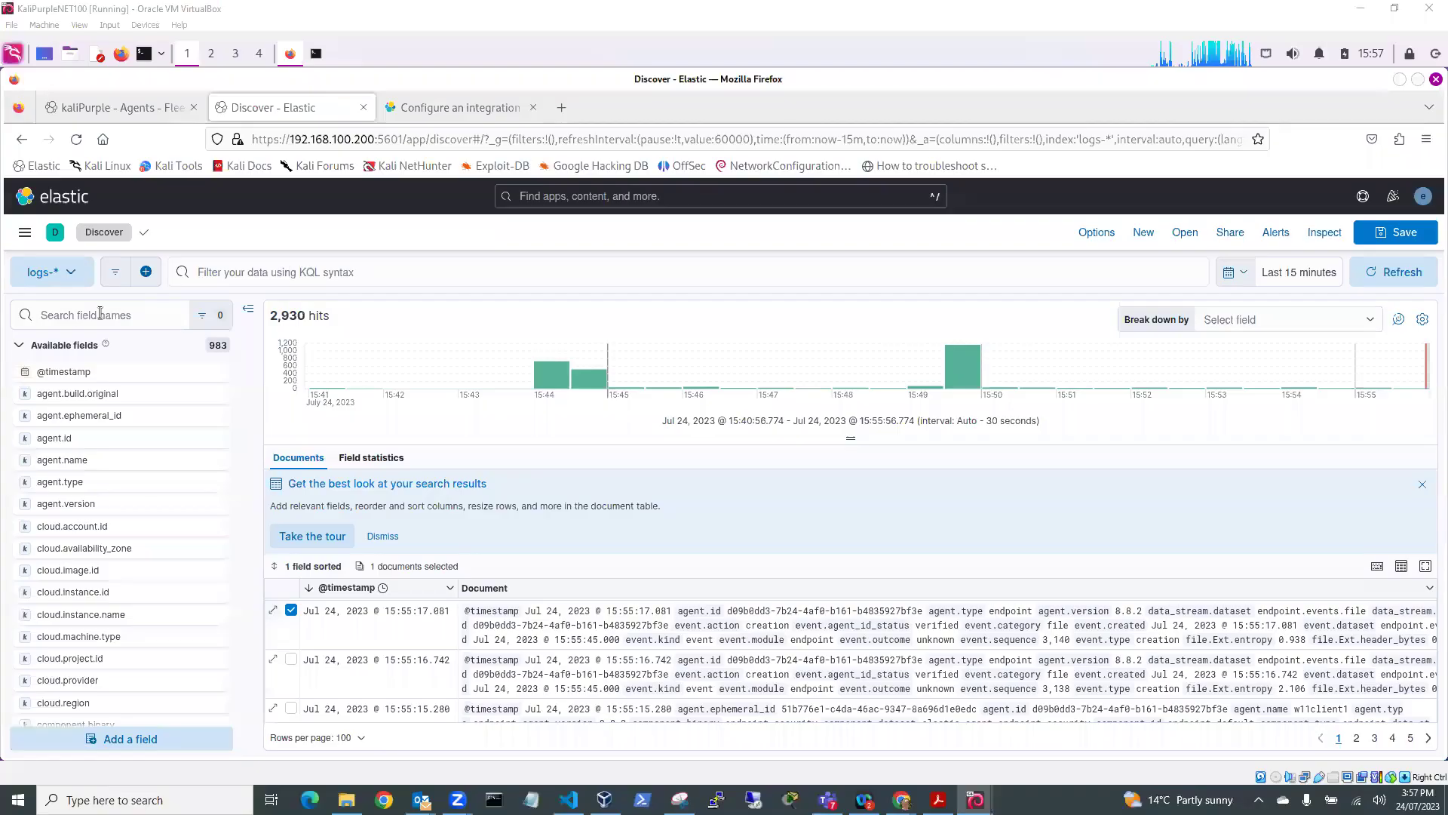
Go to Analytics > Discover and check that the logs-* data view is selected.
click(24, 233)
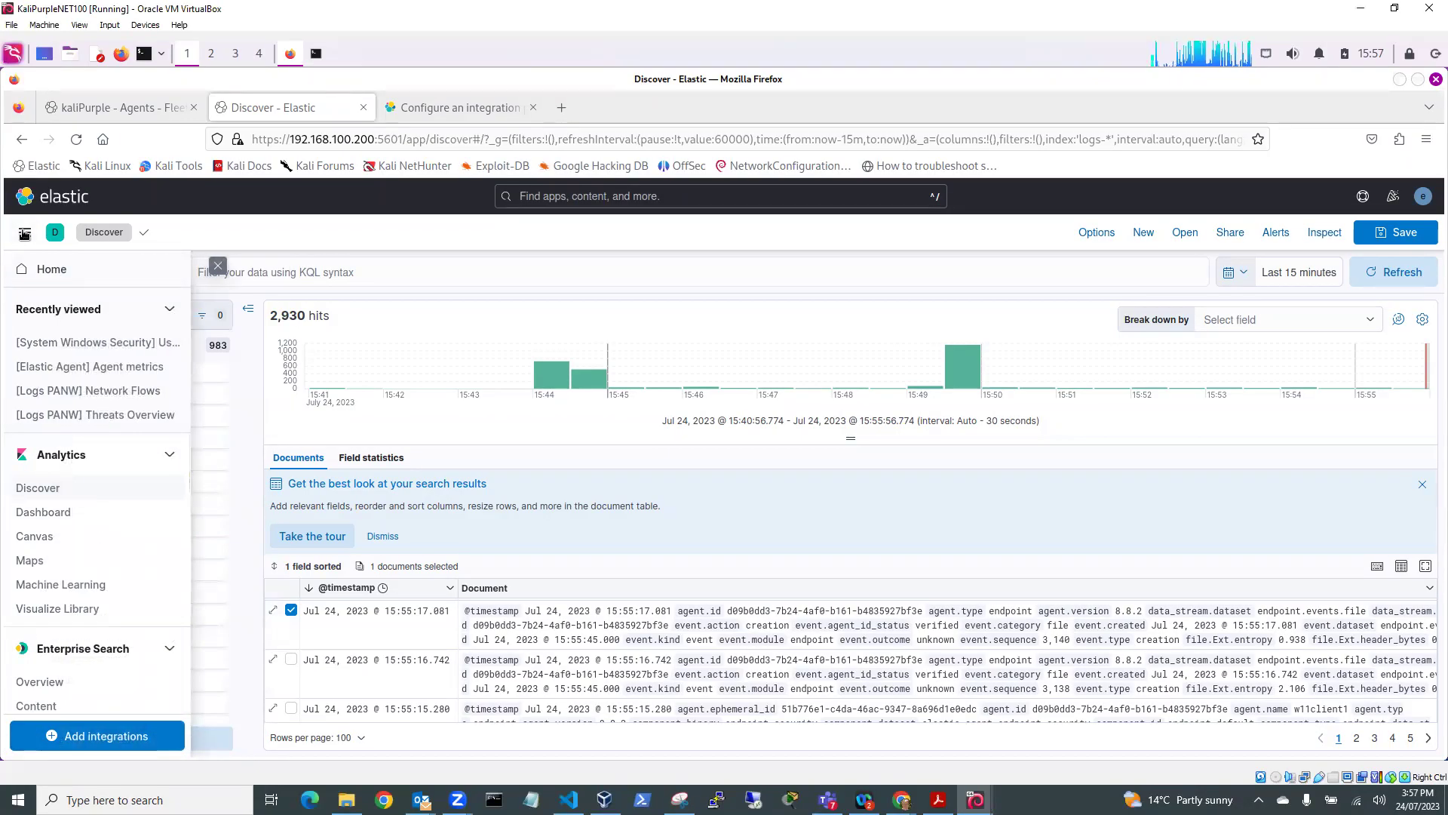
click(36, 487)
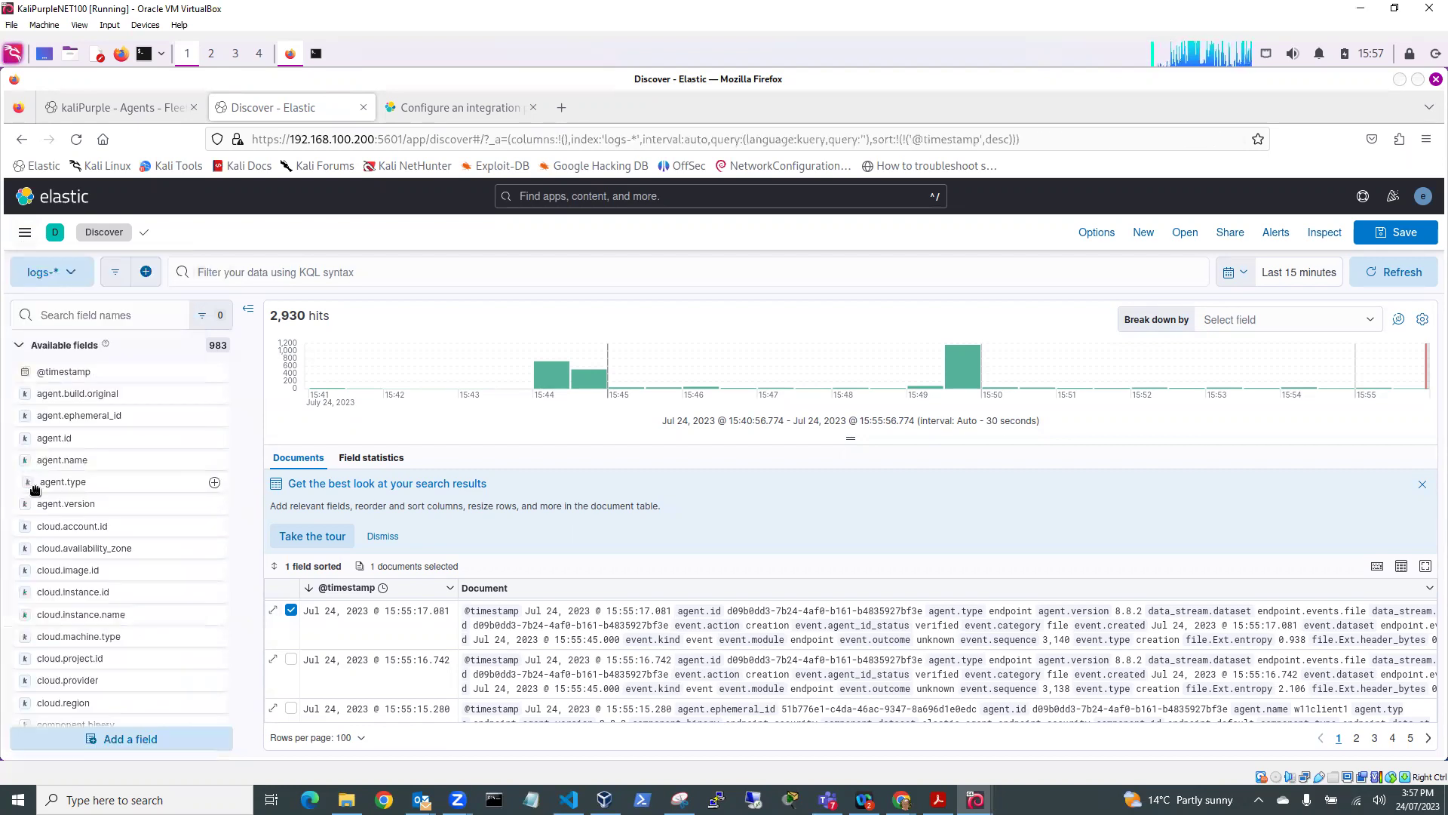
click(39, 273)
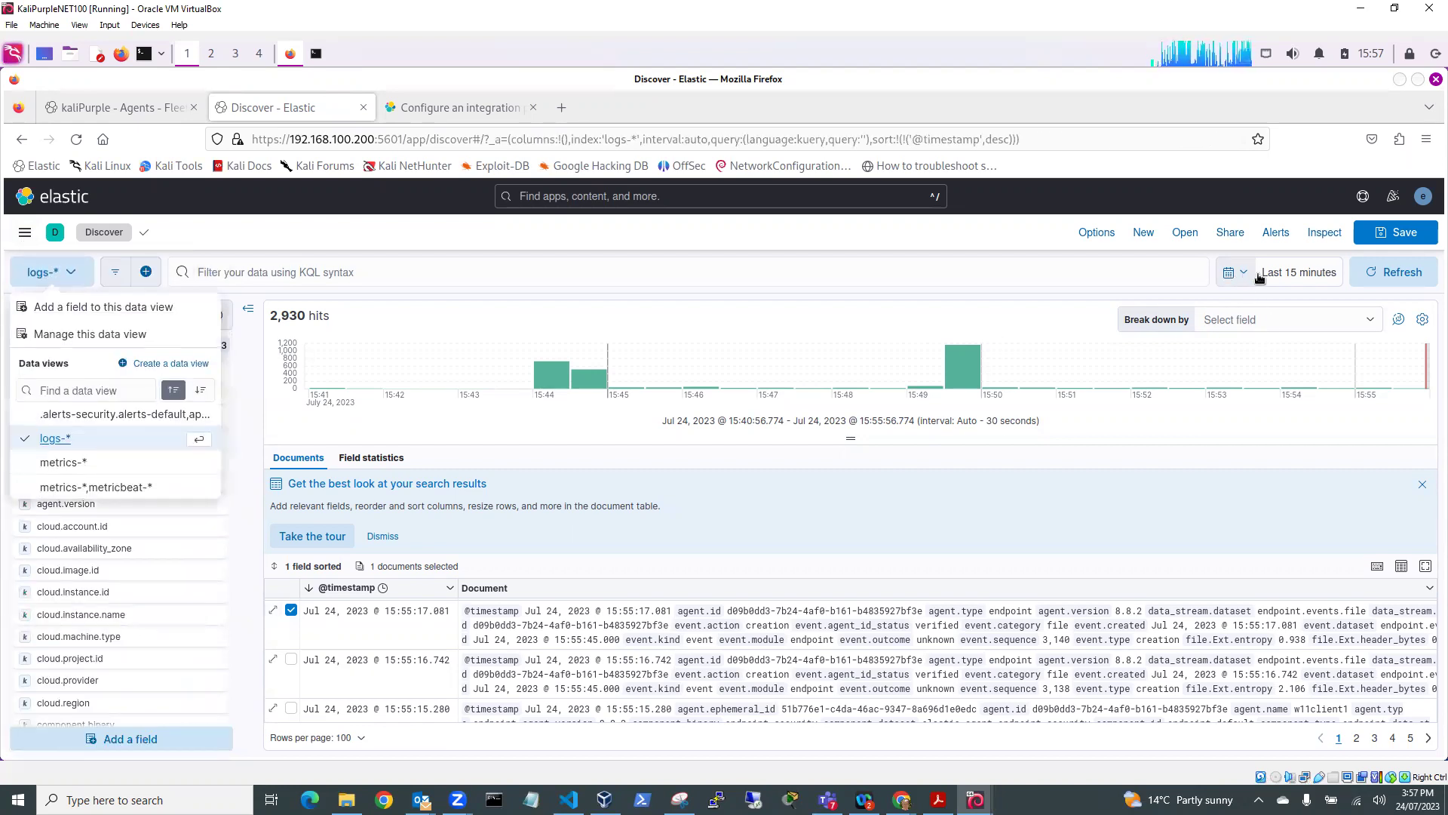
click(1236, 279)
Set the time range to Last 15 minutes and refresh, bringing the count to 3,037 hits.
click(1236, 279)
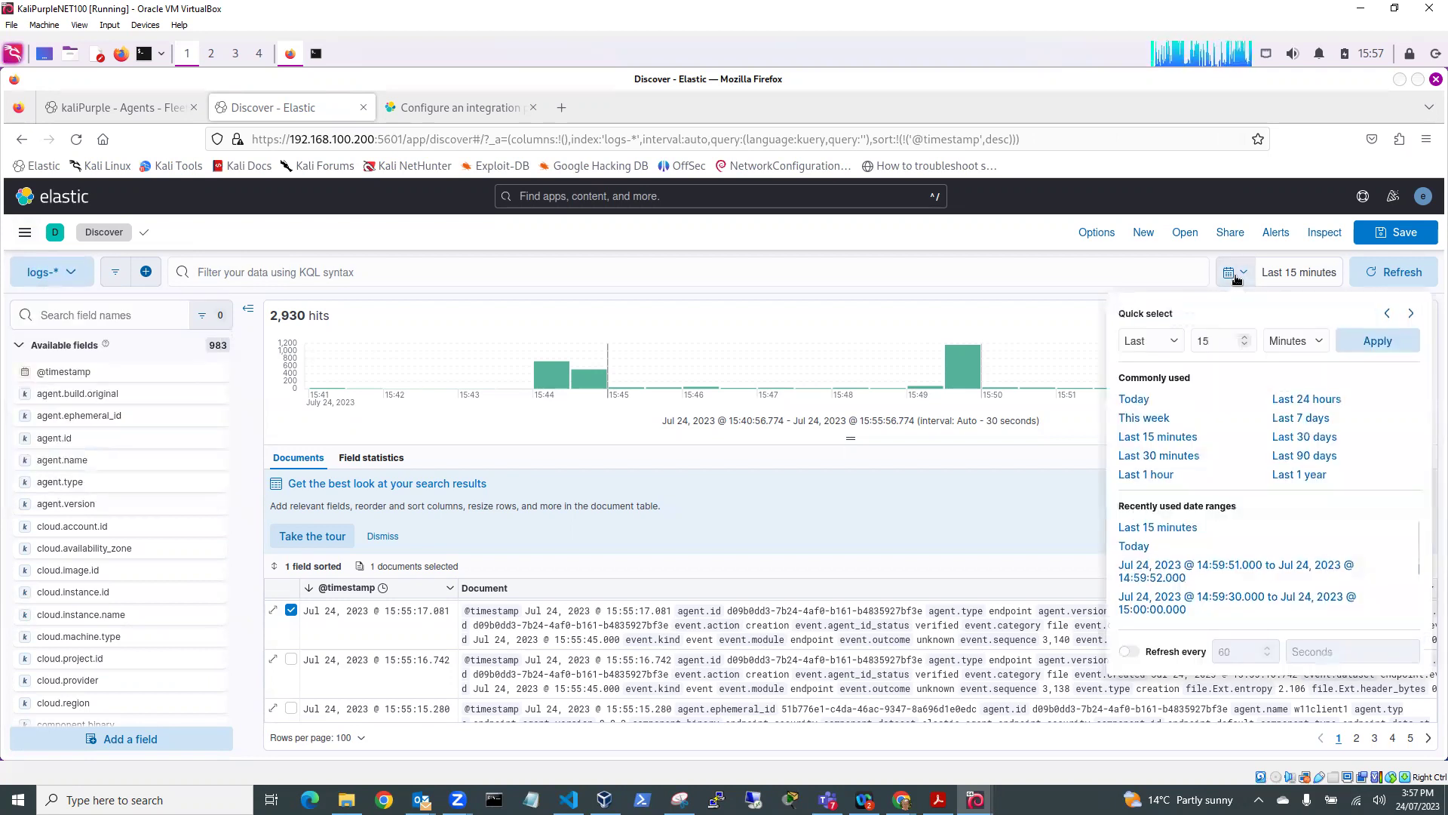
click(1156, 437)
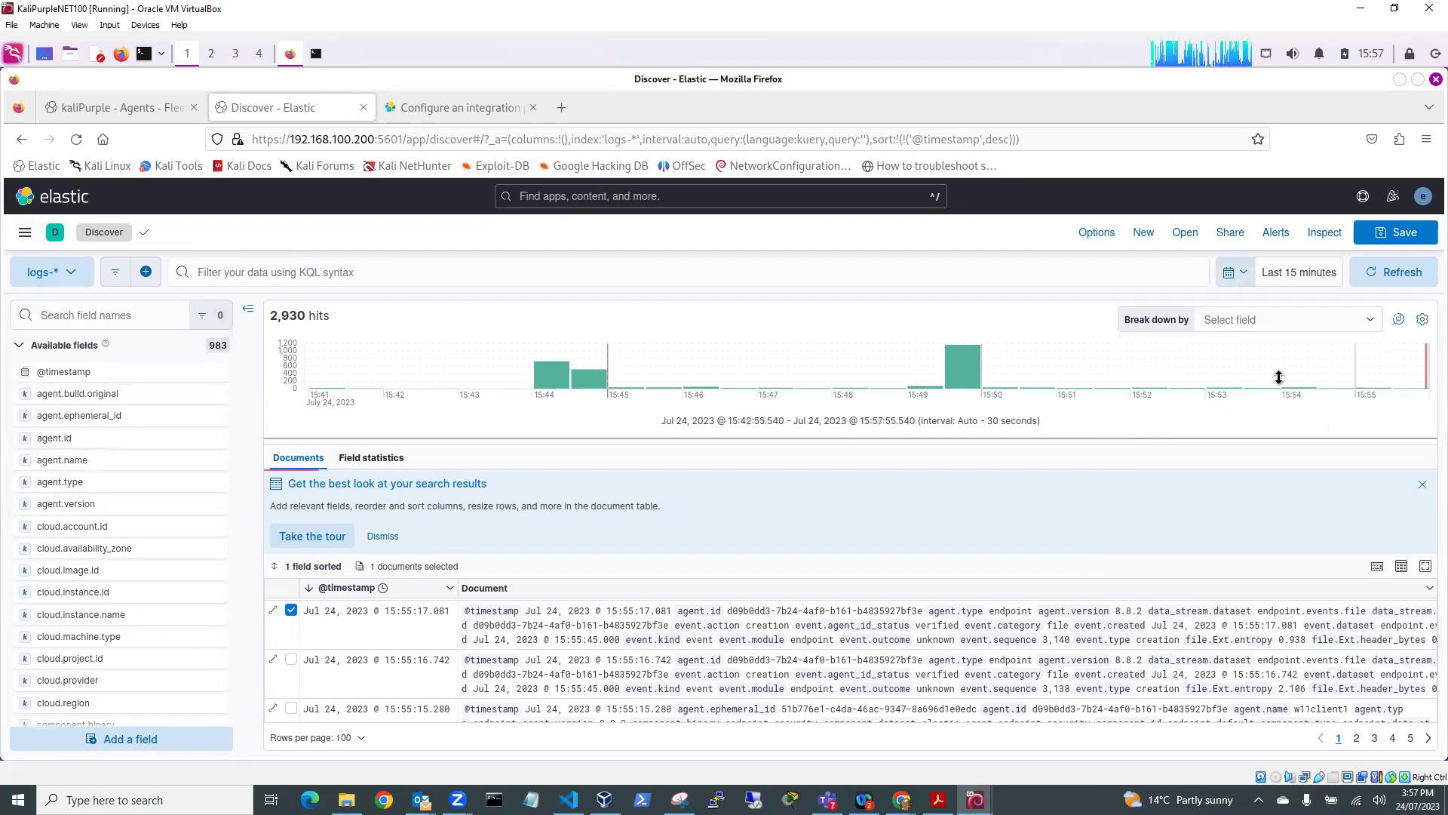
click(1396, 277)
click(1397, 274)
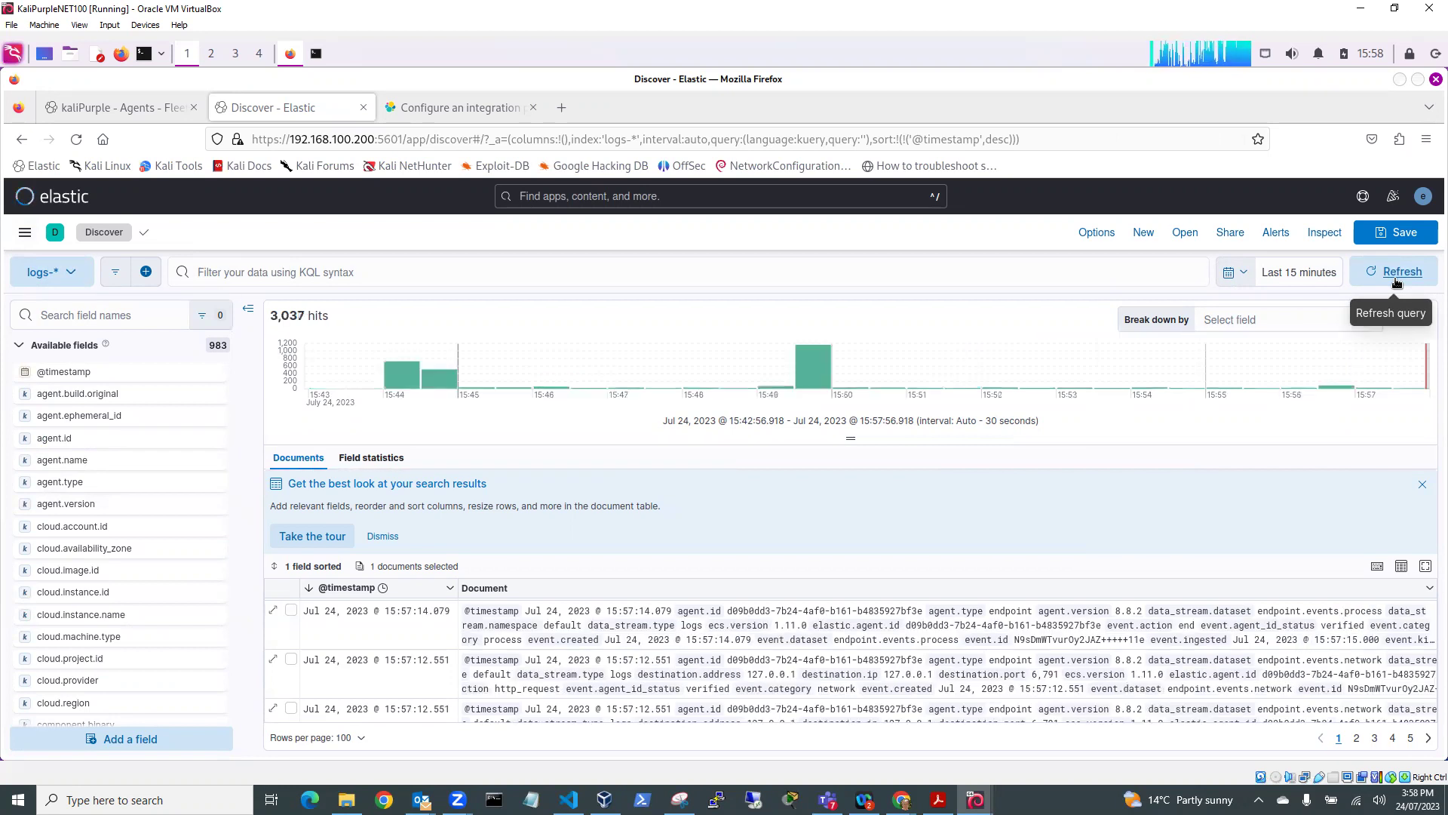
Expand the newest endpoint process event and scroll to host.os showing Windows 11 Enterprise Evaluation.
click(291, 612)
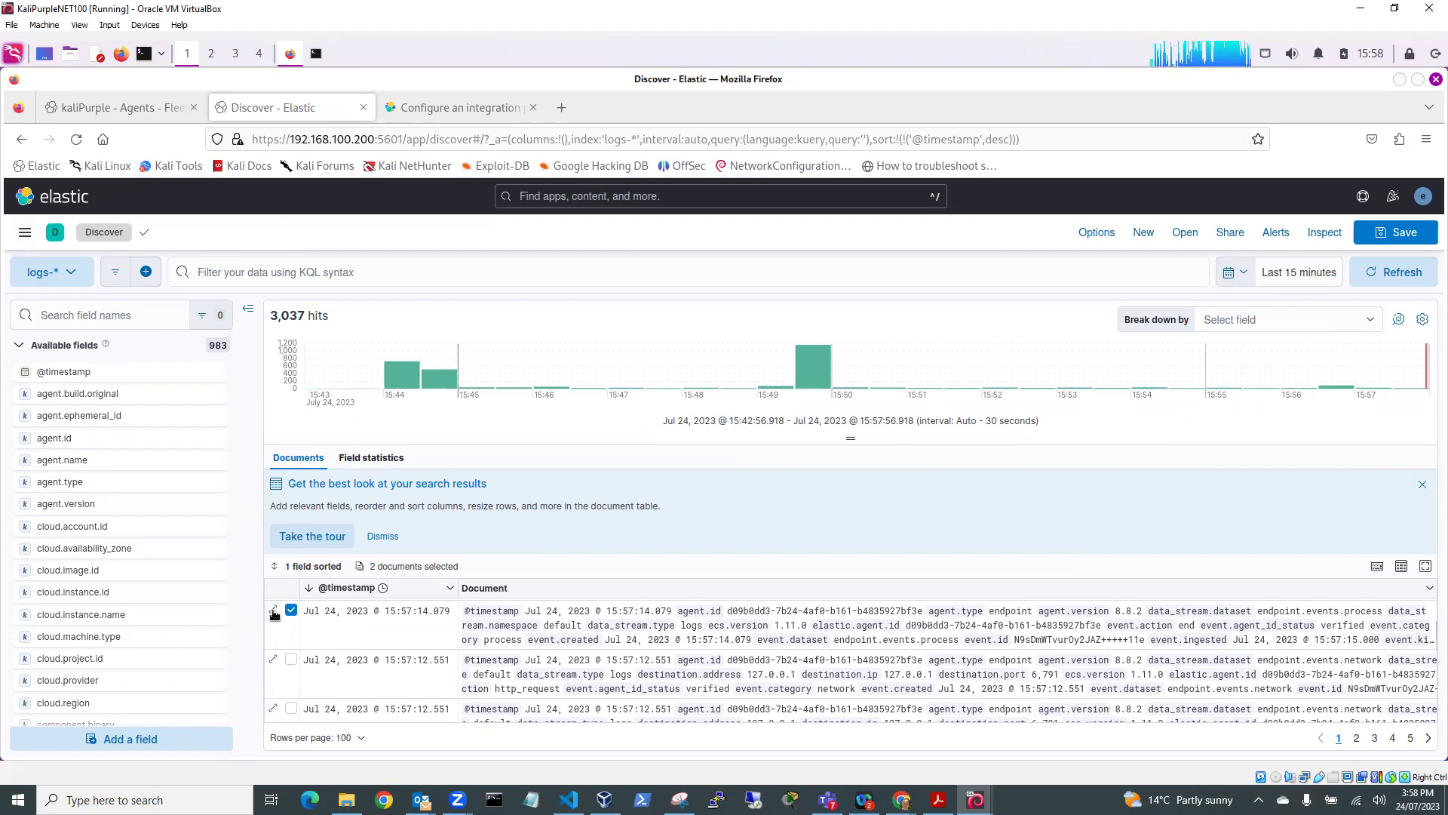
click(274, 613)
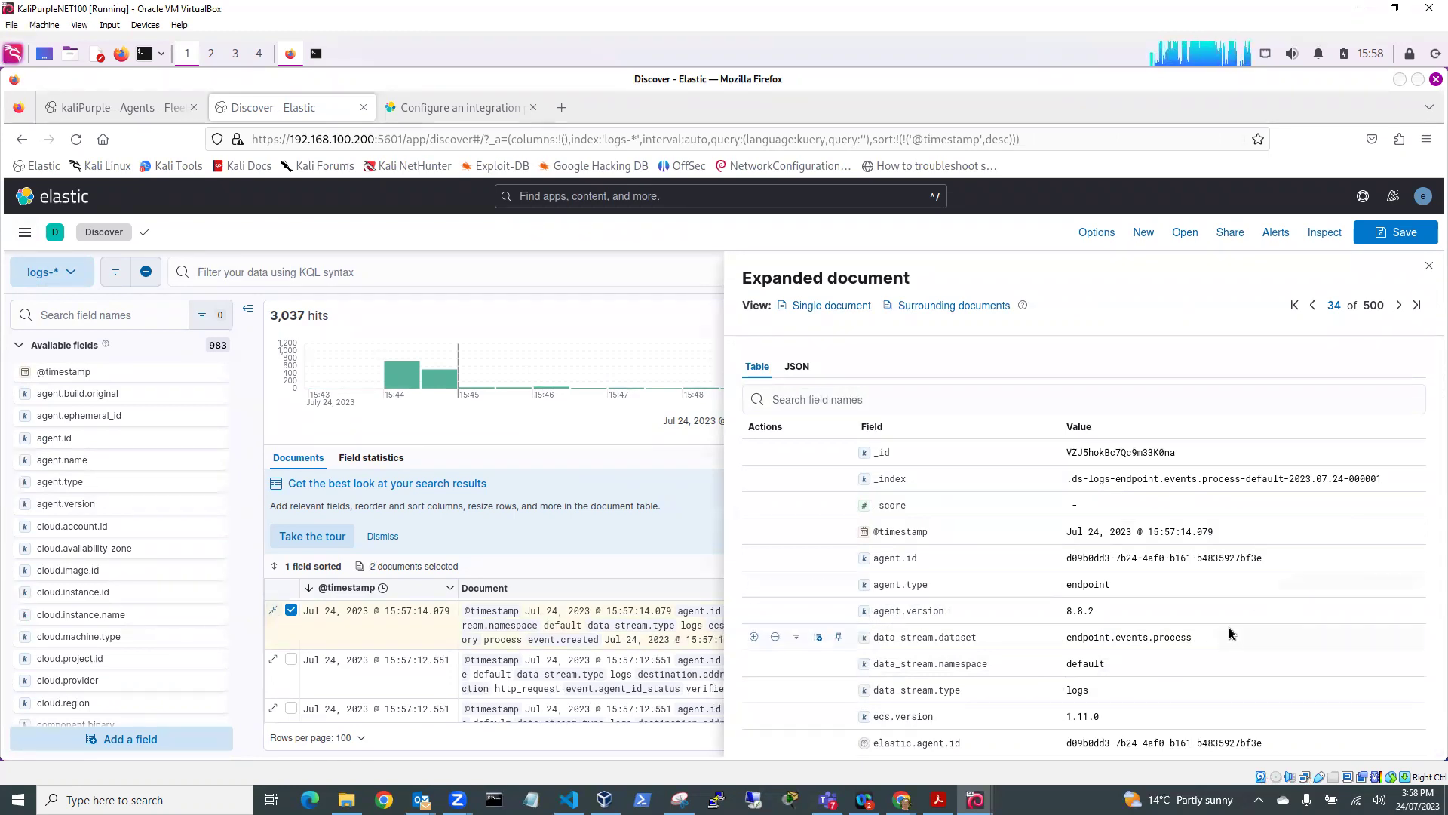
scroll(1233, 632, down, 5)
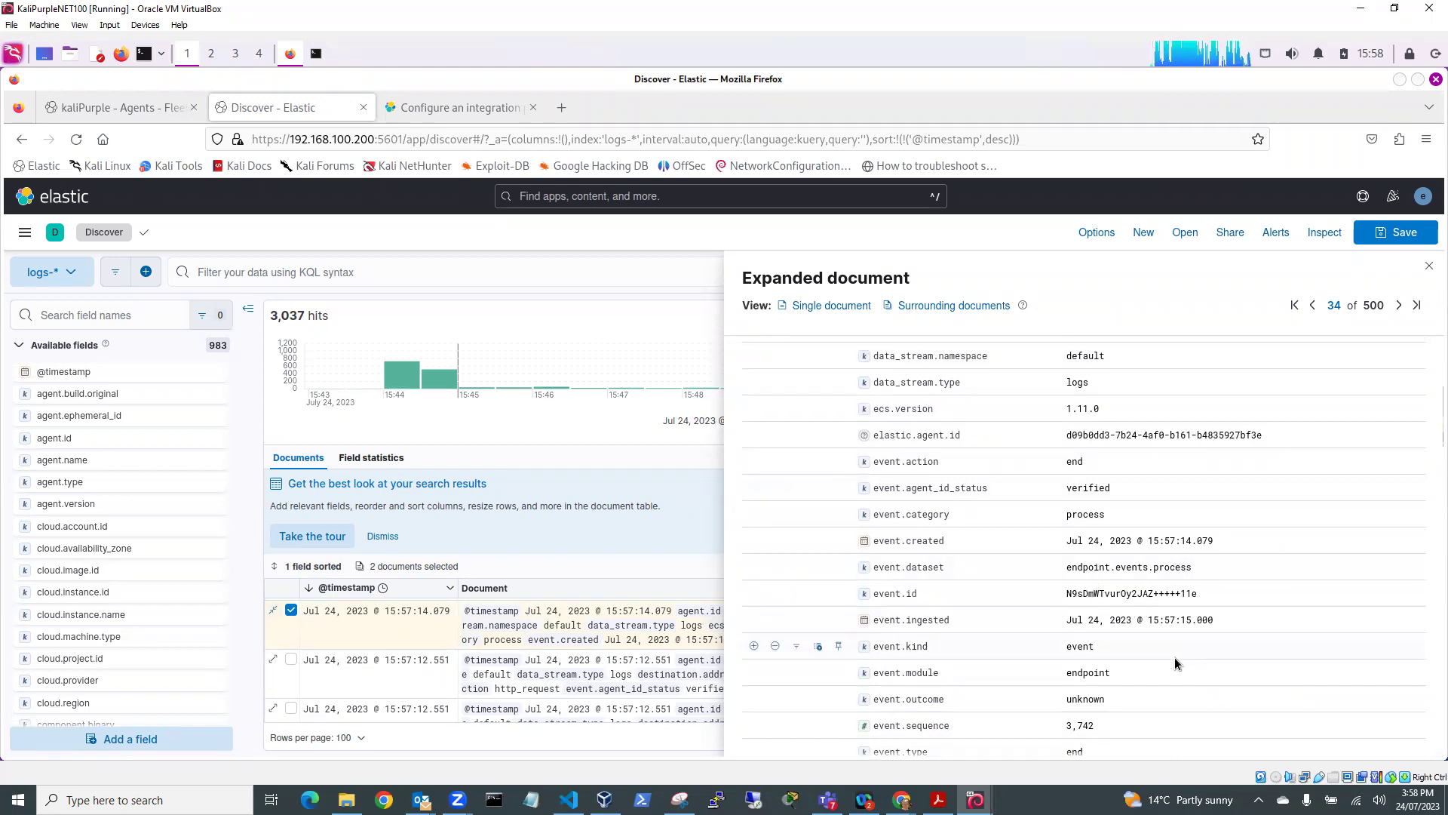
scroll(1175, 663, down, 5)
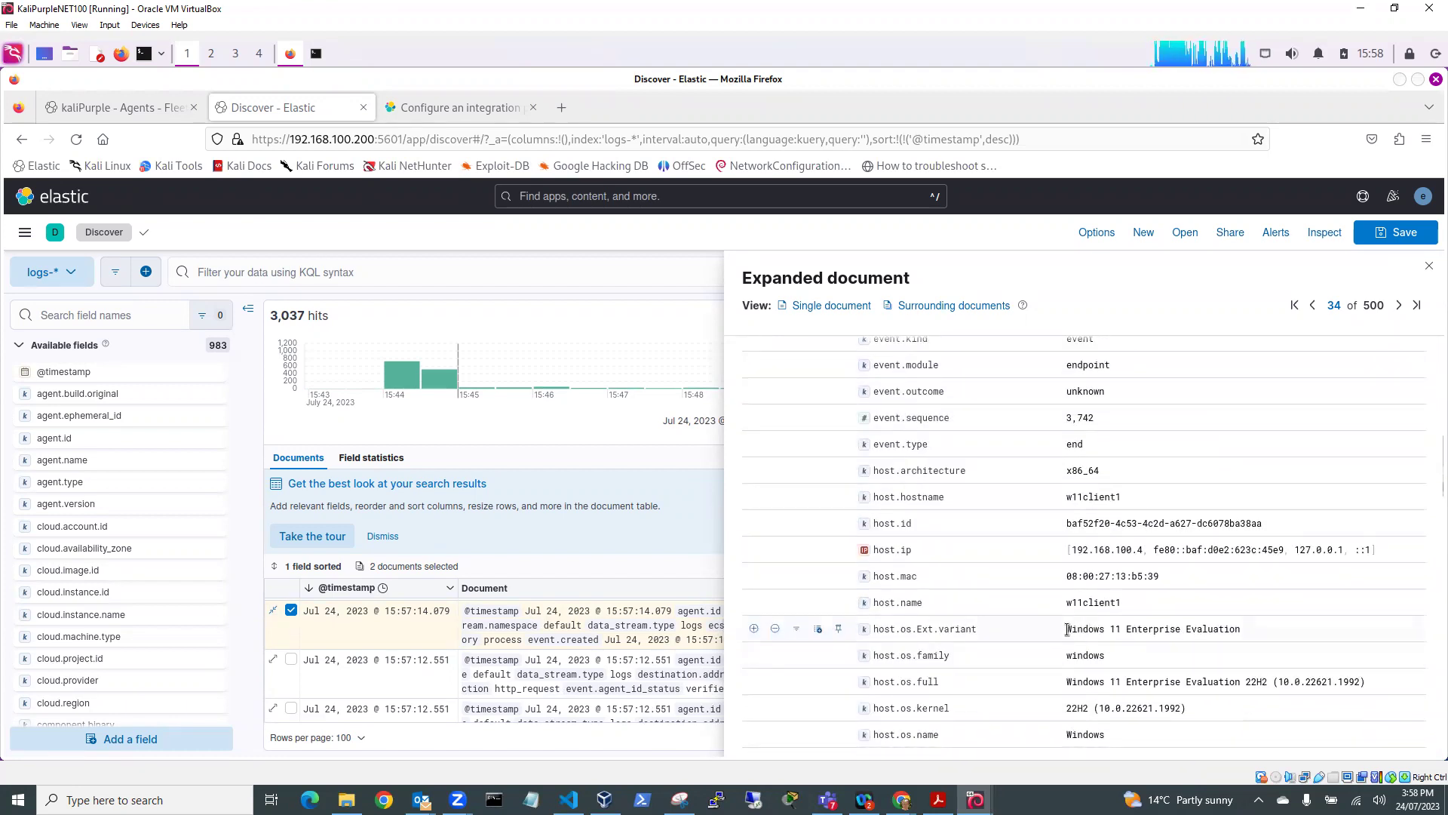
drag(1067, 629, 1243, 631)
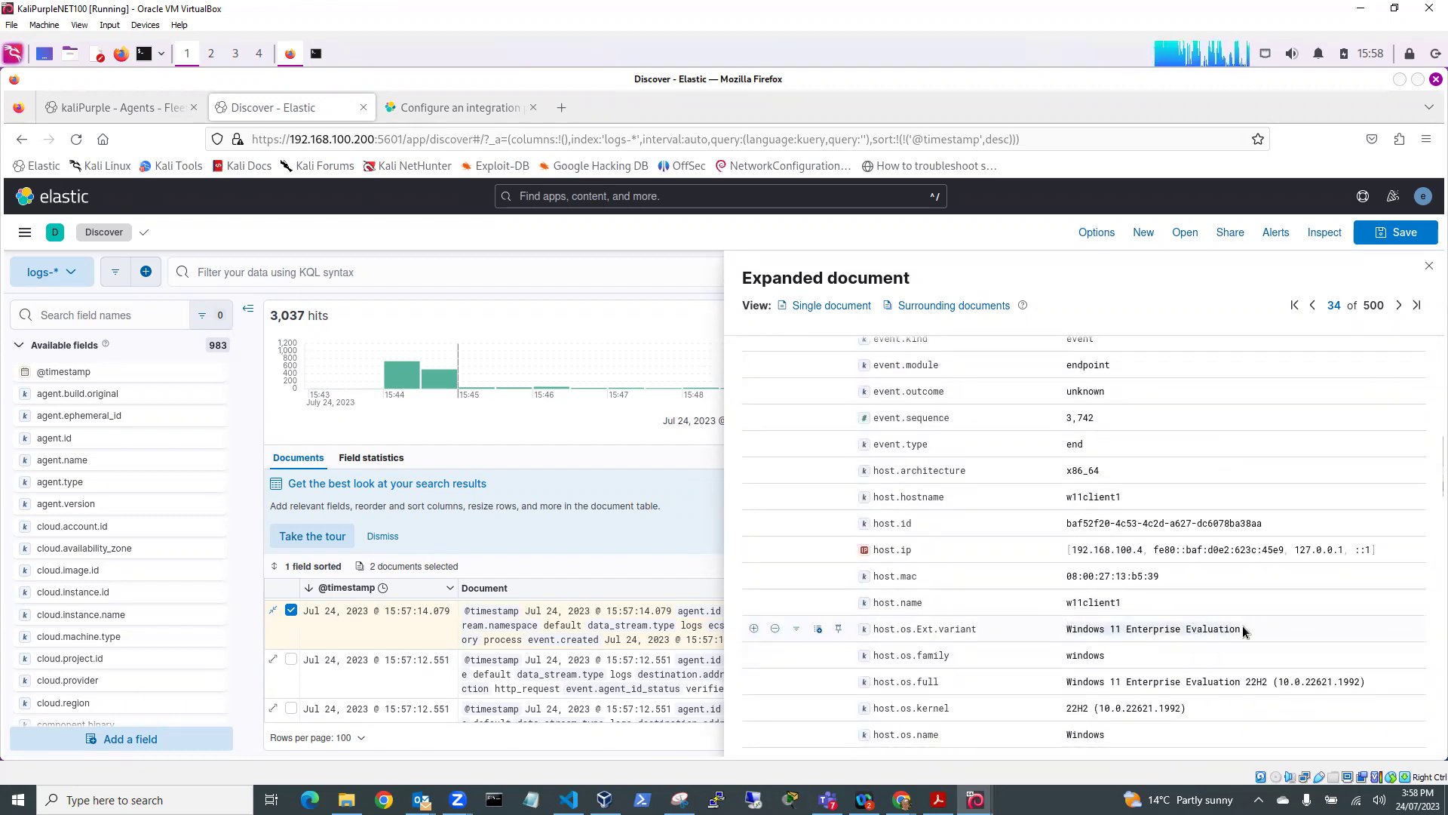
click(1069, 707)
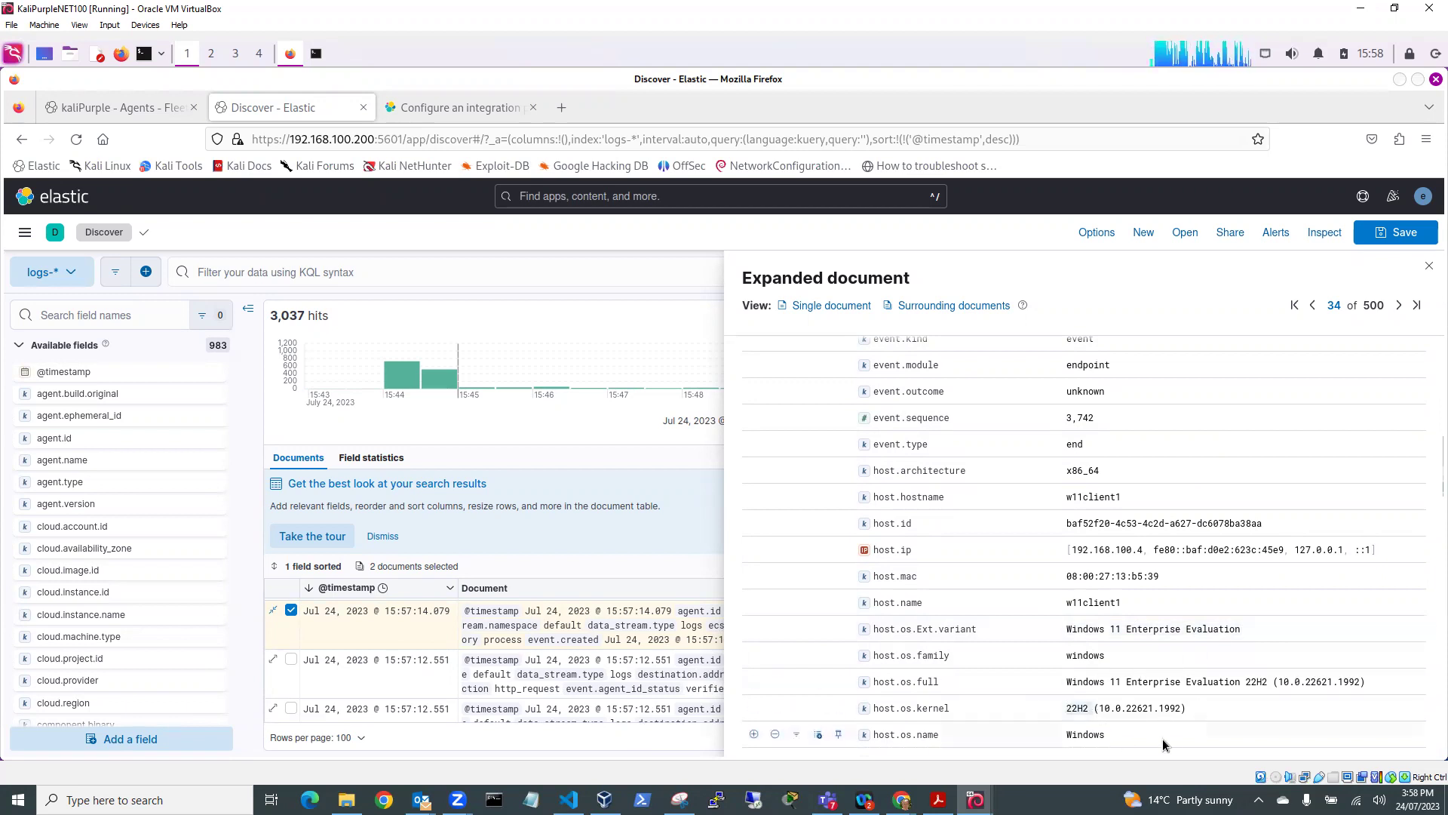
scroll(1165, 690, down, 1)
scroll(1164, 688, down, 5)
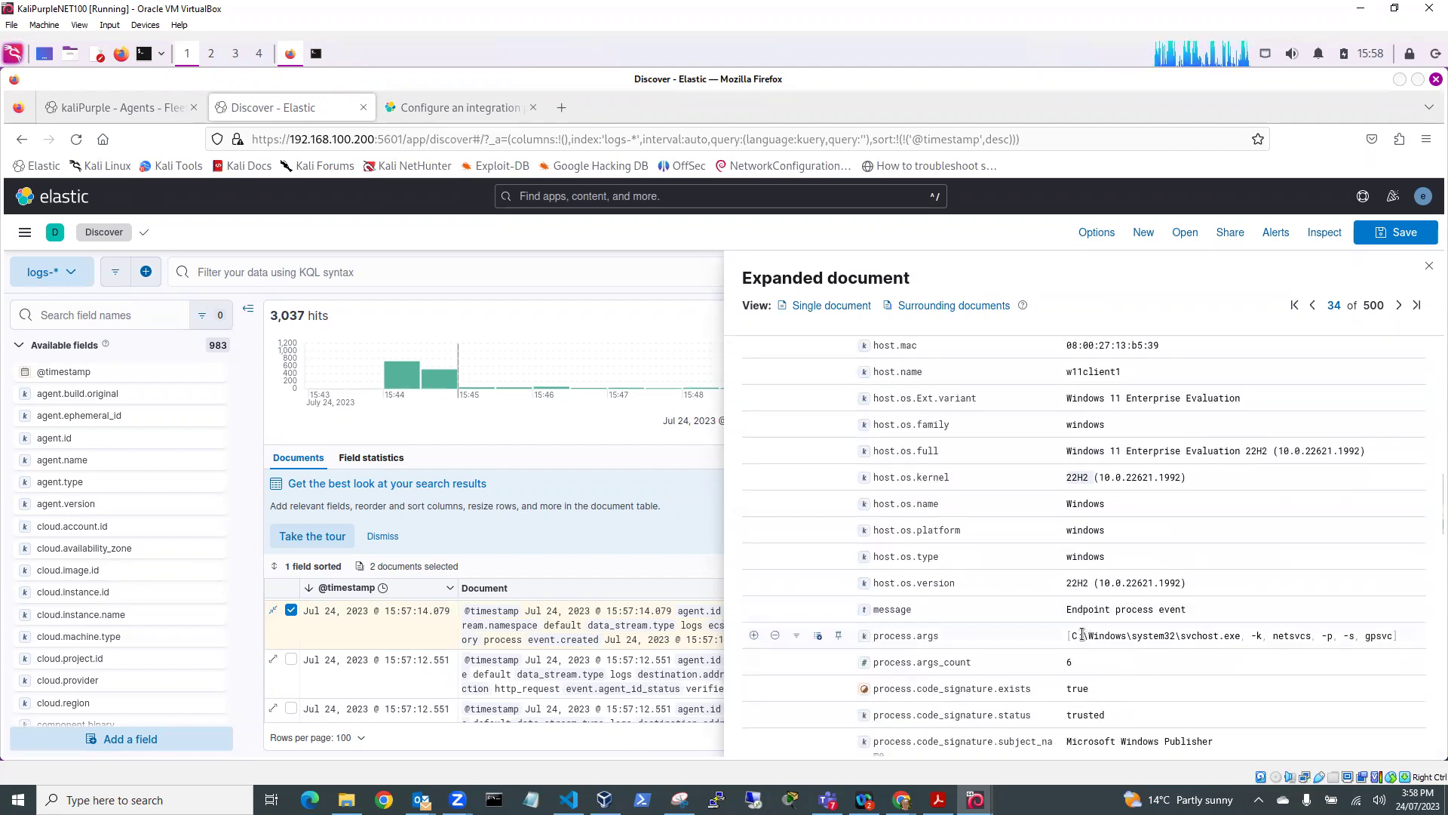
drag(1082, 633, 1241, 632)
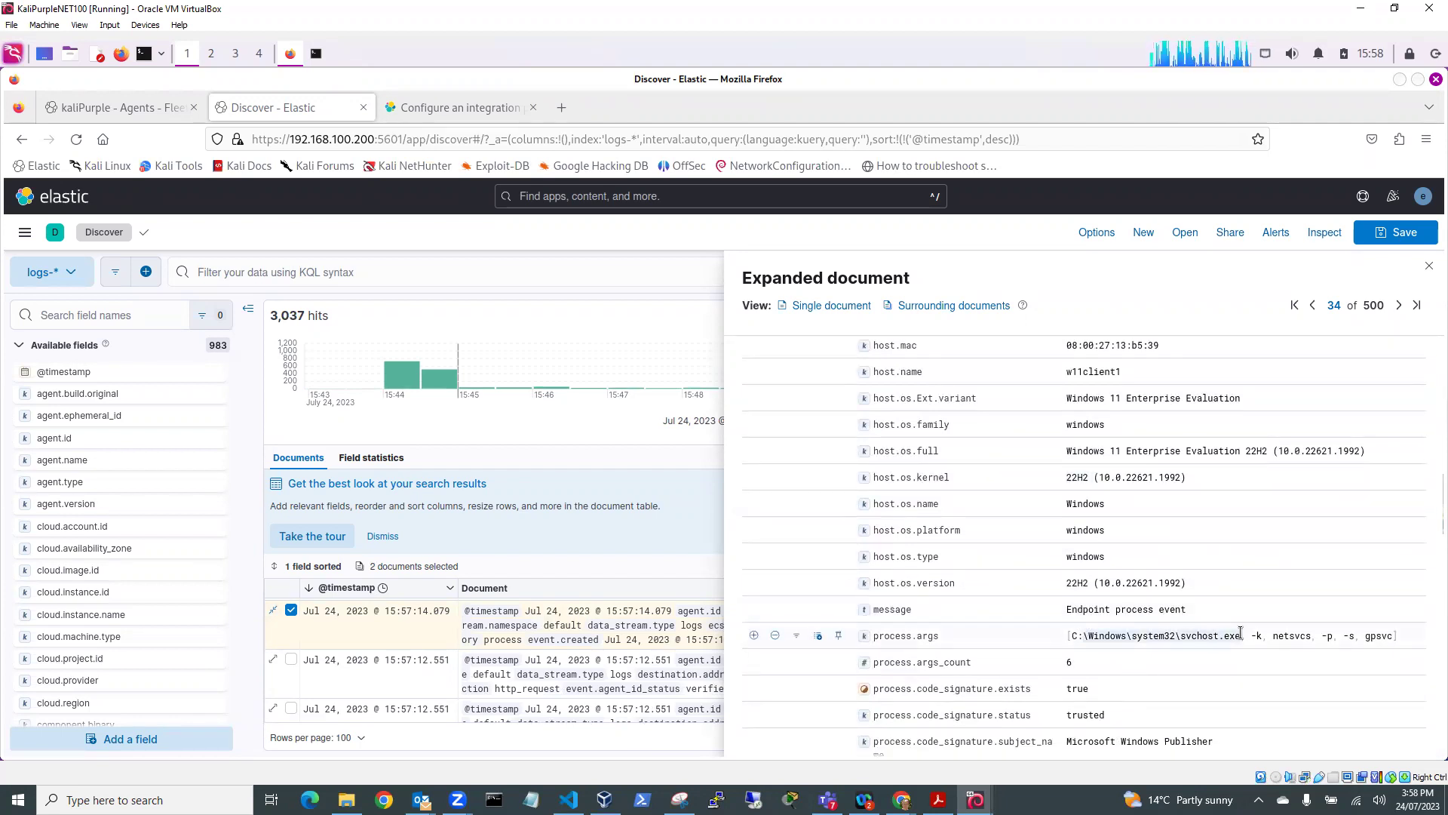
scroll(1203, 650, down, 4)
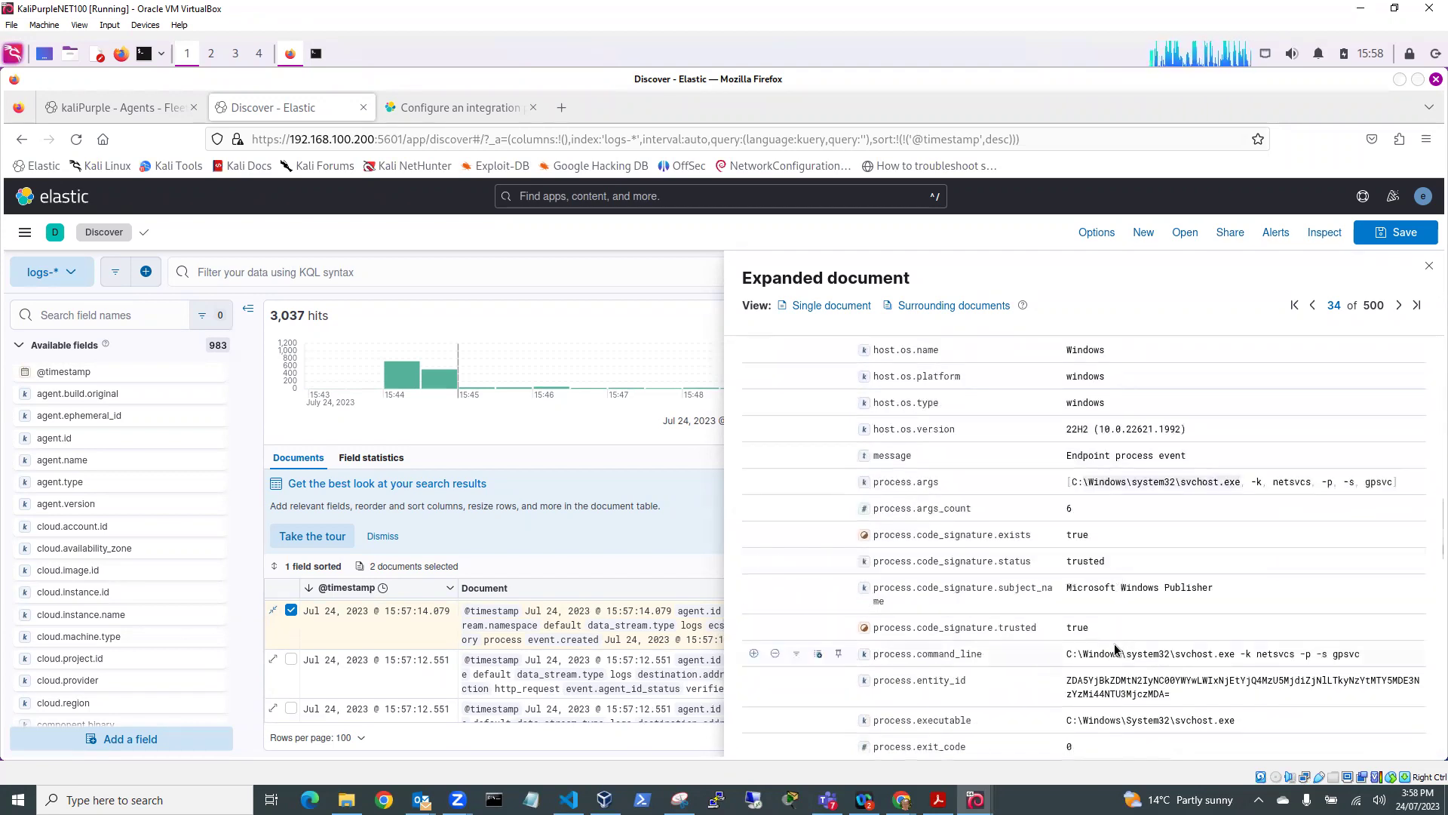
drag(1090, 650, 1333, 650)
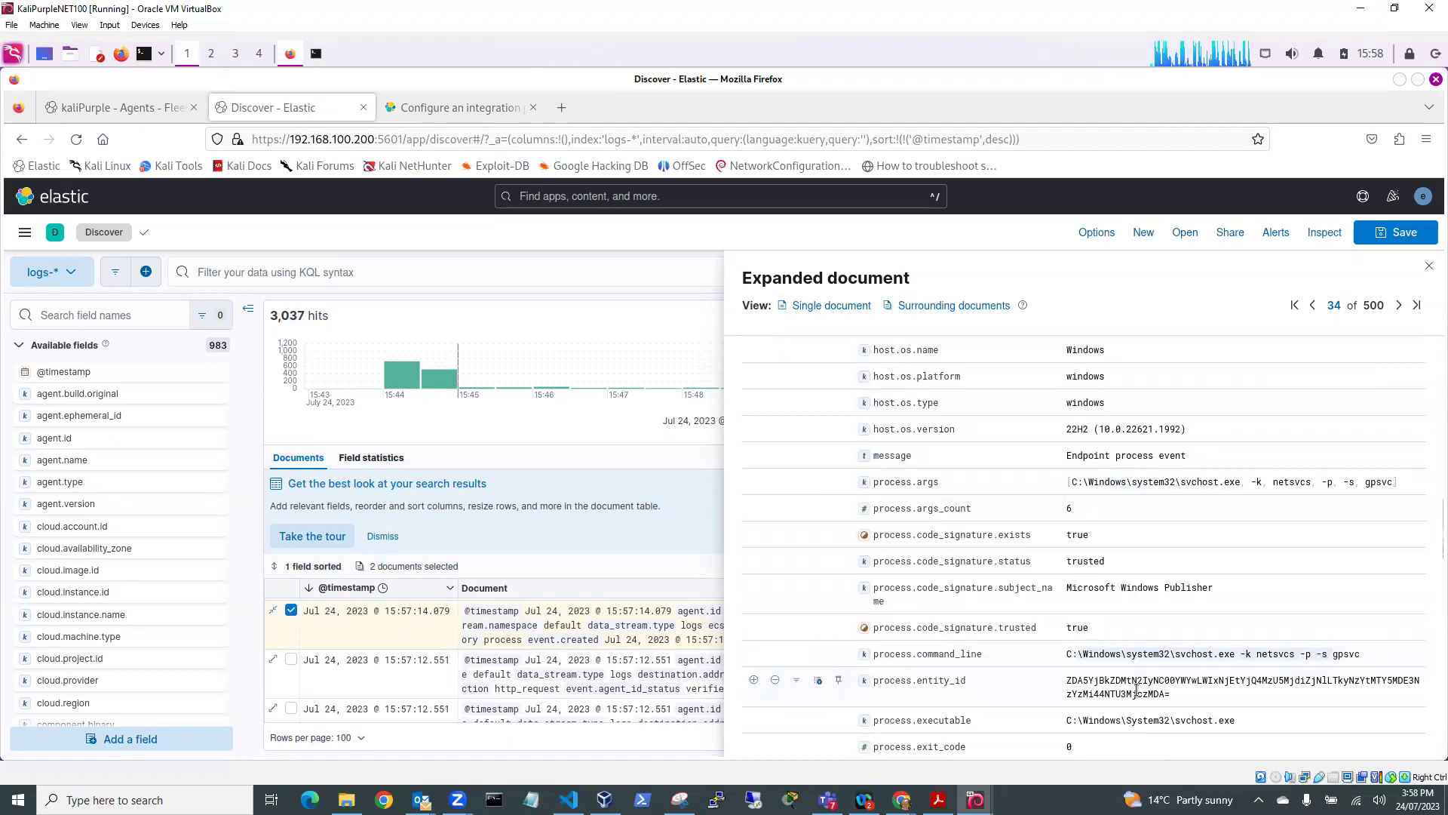
scroll(1137, 690, down, 4)
scroll(1120, 640, down, 4)
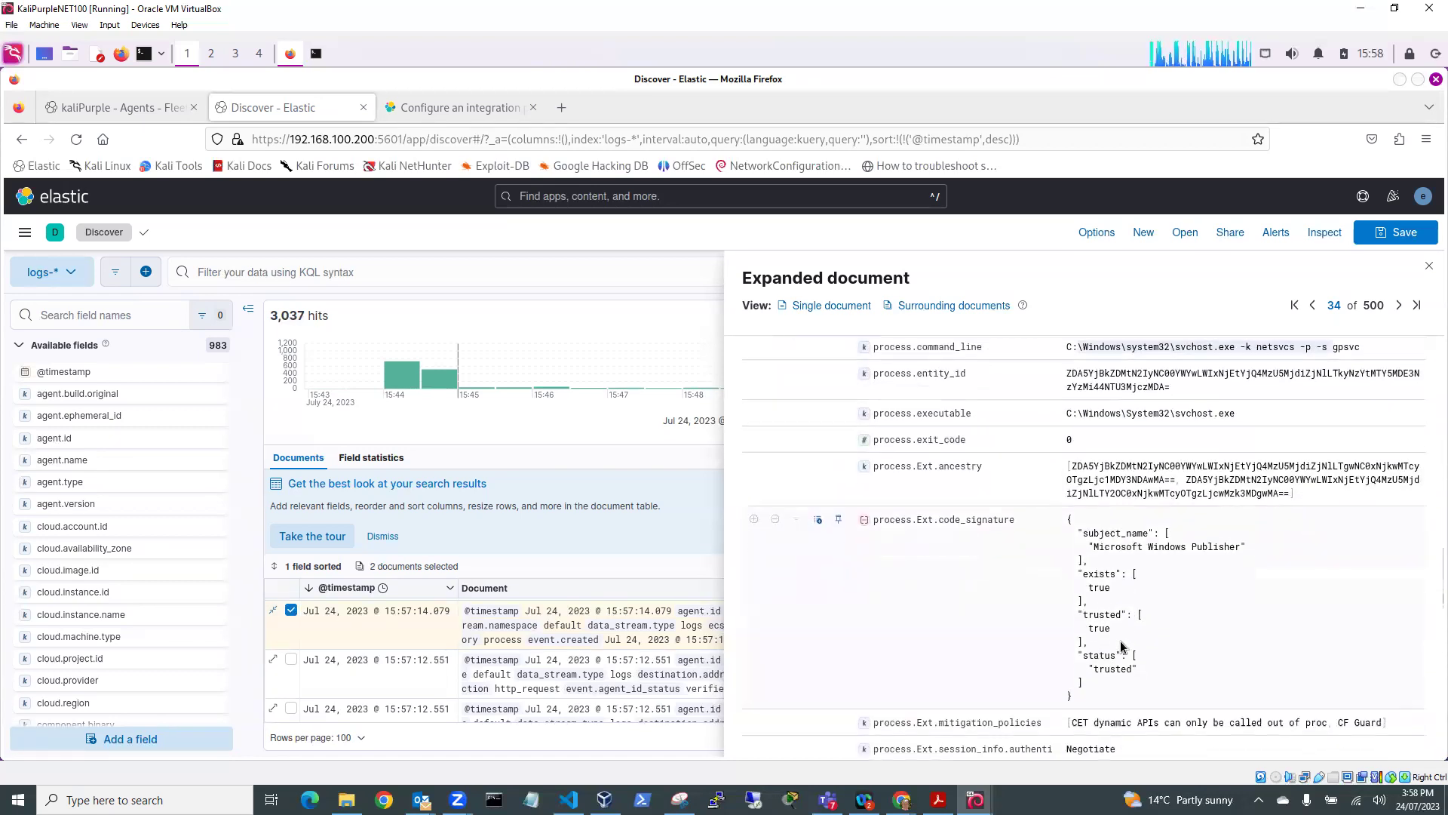
scroll(1117, 656, down, 8)
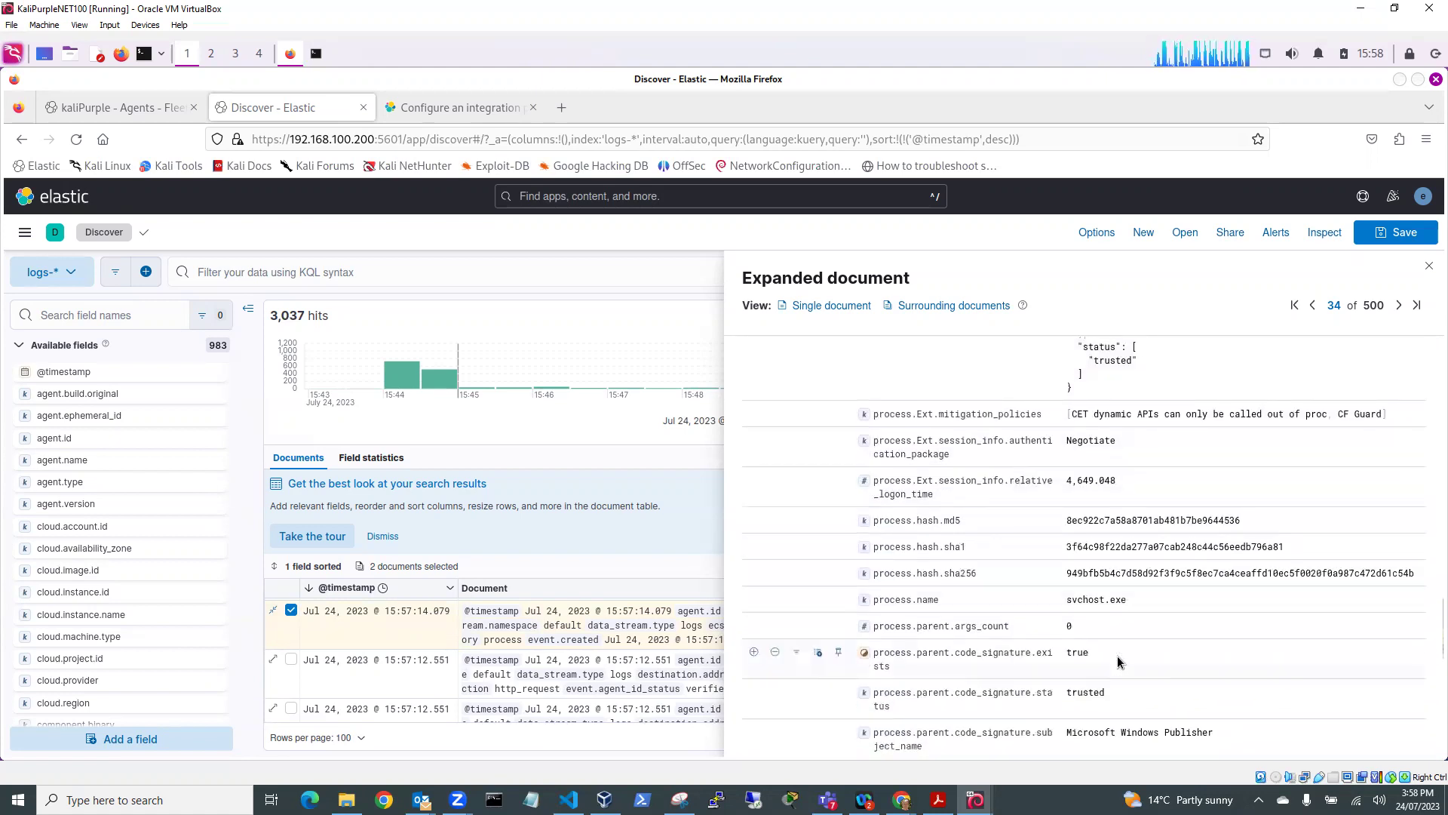
scroll(1118, 661, down, 4)
scroll(1118, 662, down, 4)
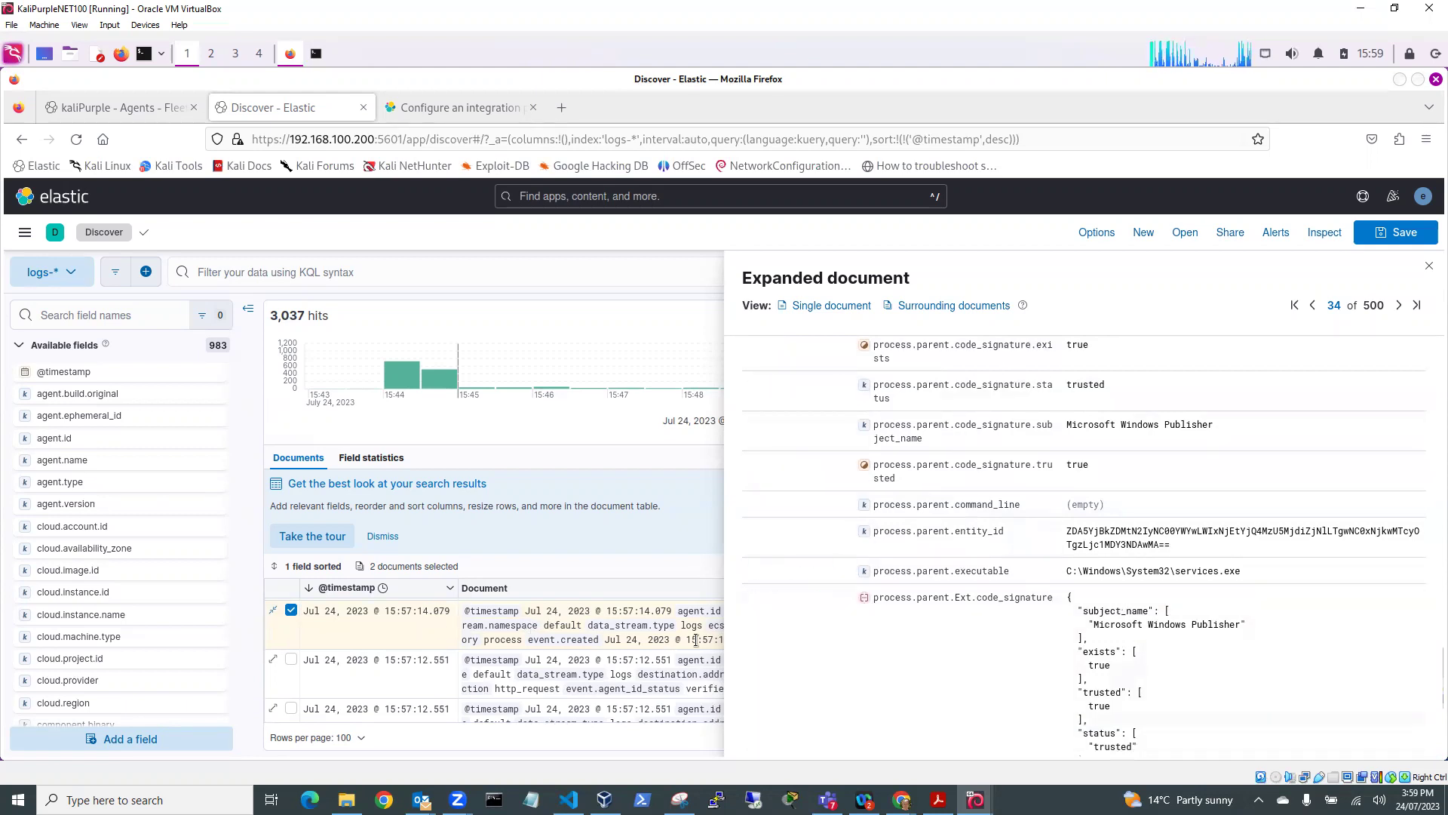
scroll(1181, 630, down, 2)
scroll(1180, 630, down, 4)
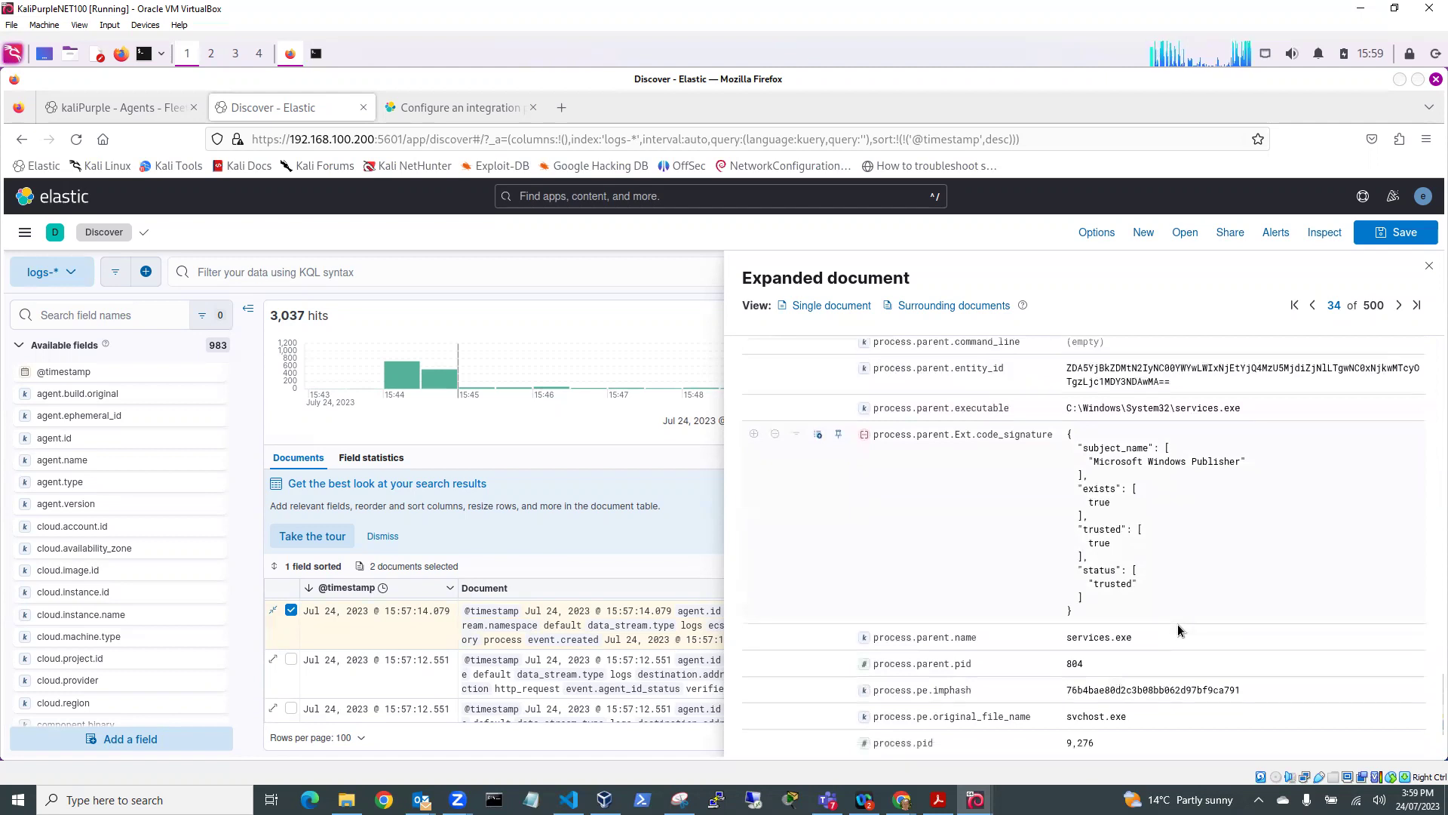